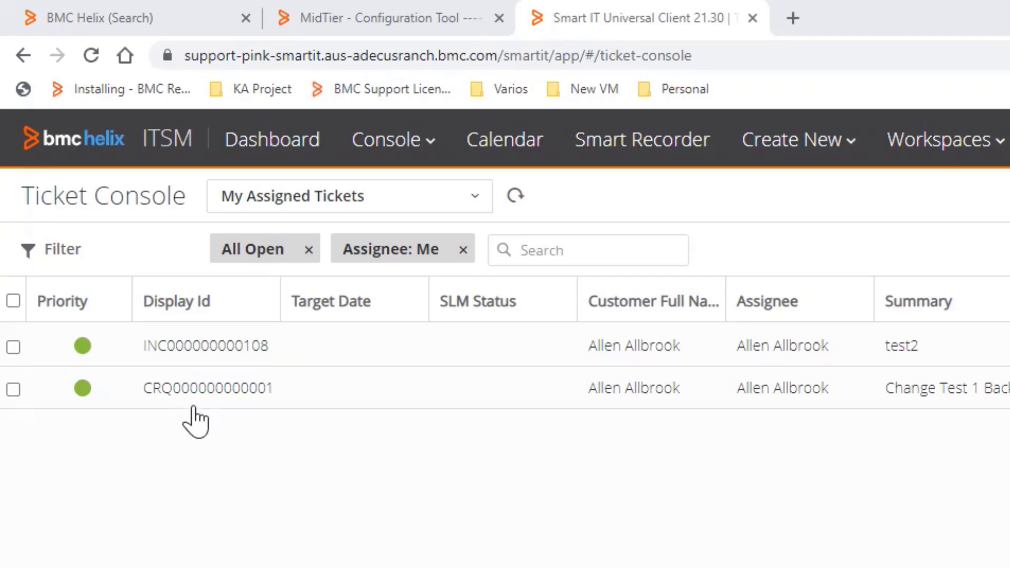
left_click(192, 349)
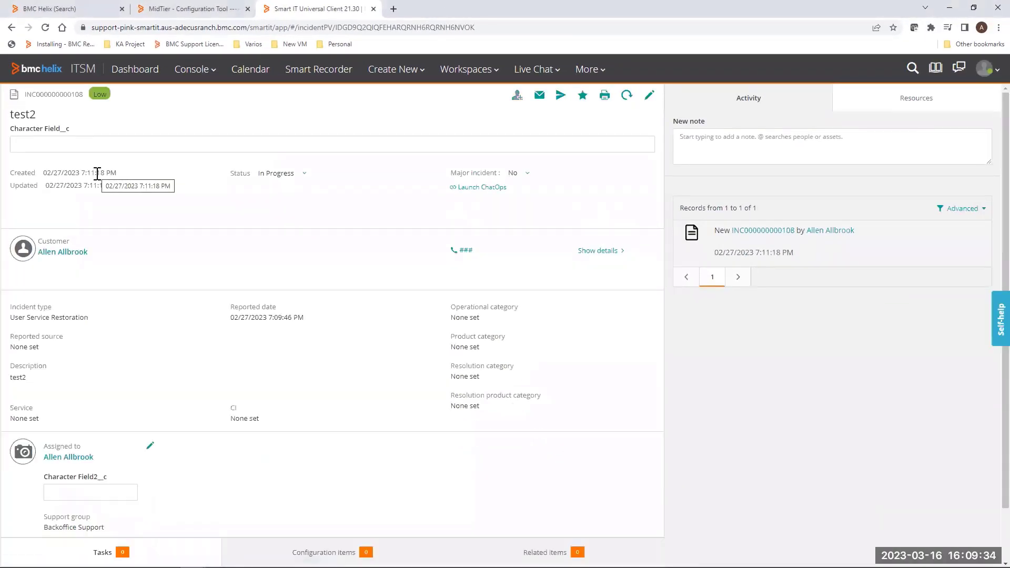
left_click(295, 552)
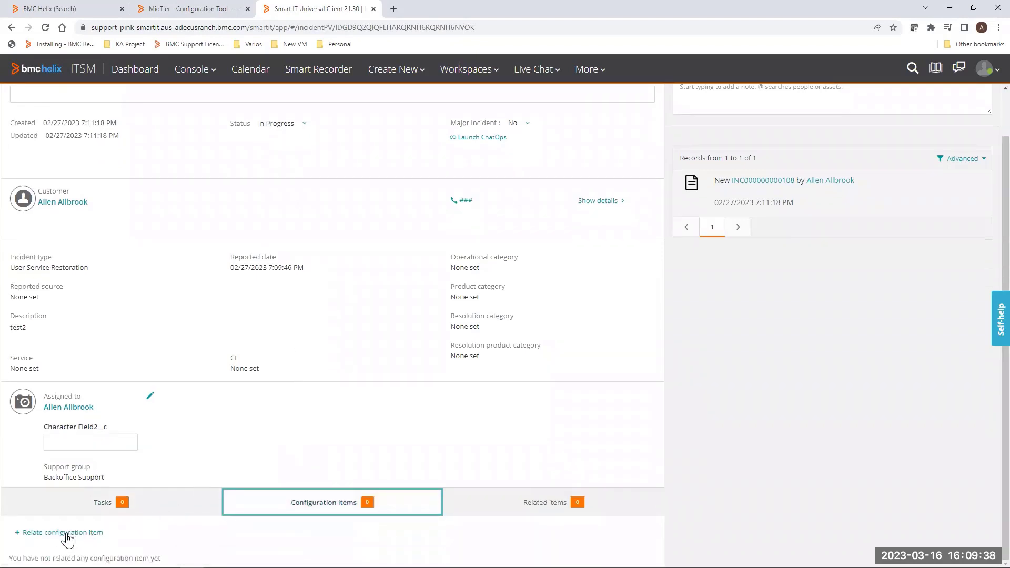
left_click(67, 536)
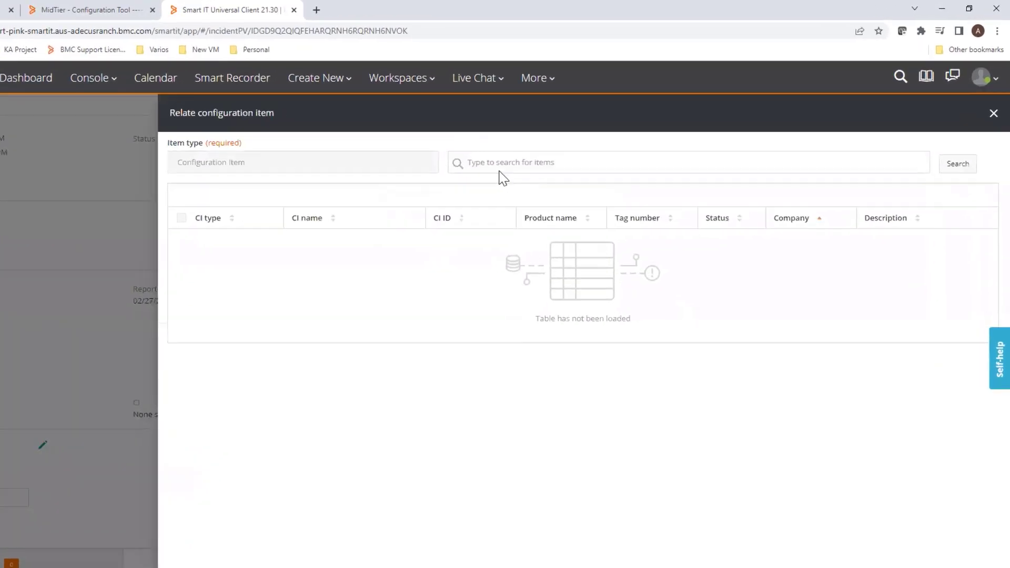
left_click(499, 164)
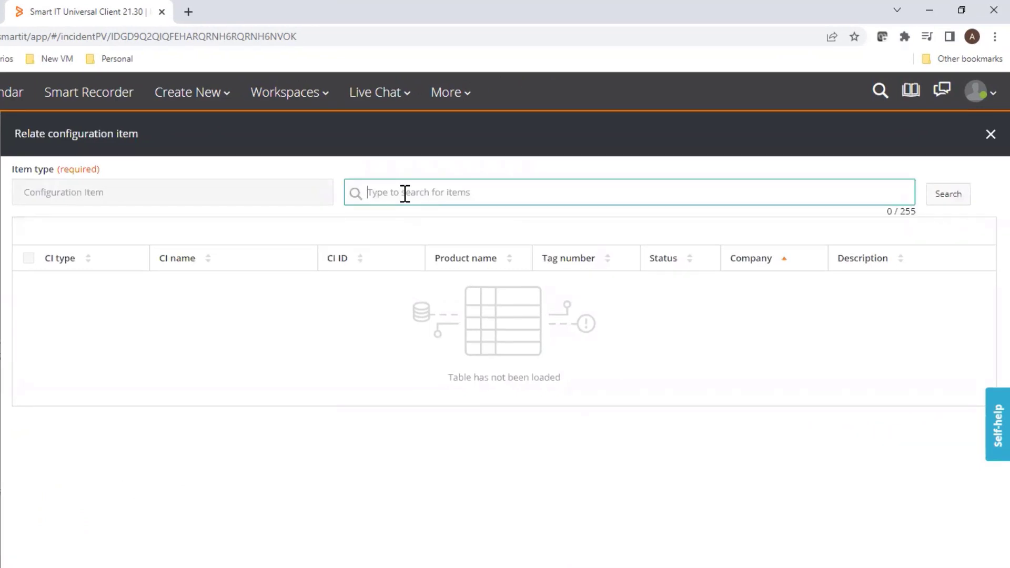
type("sql")
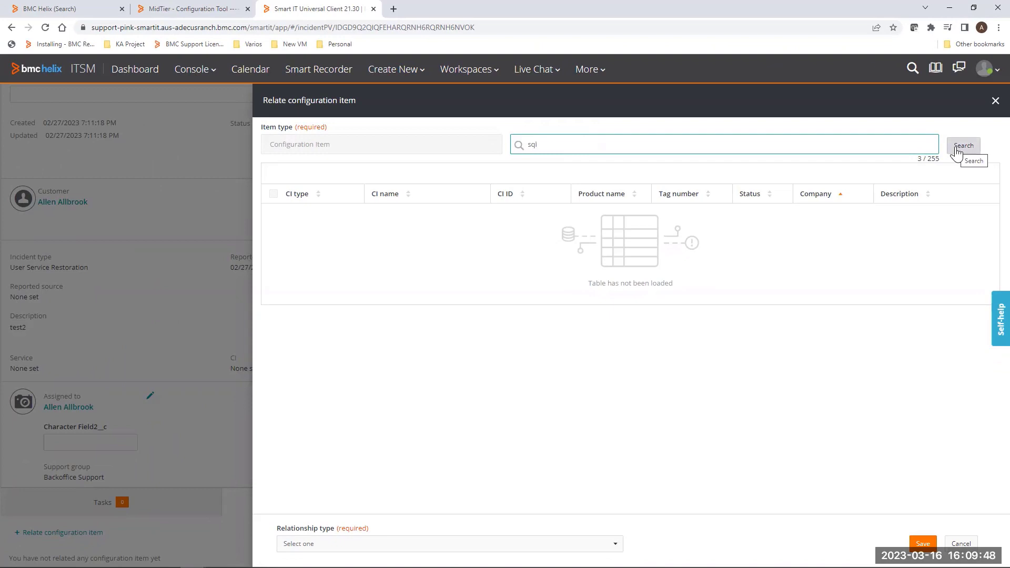
left_click(956, 151)
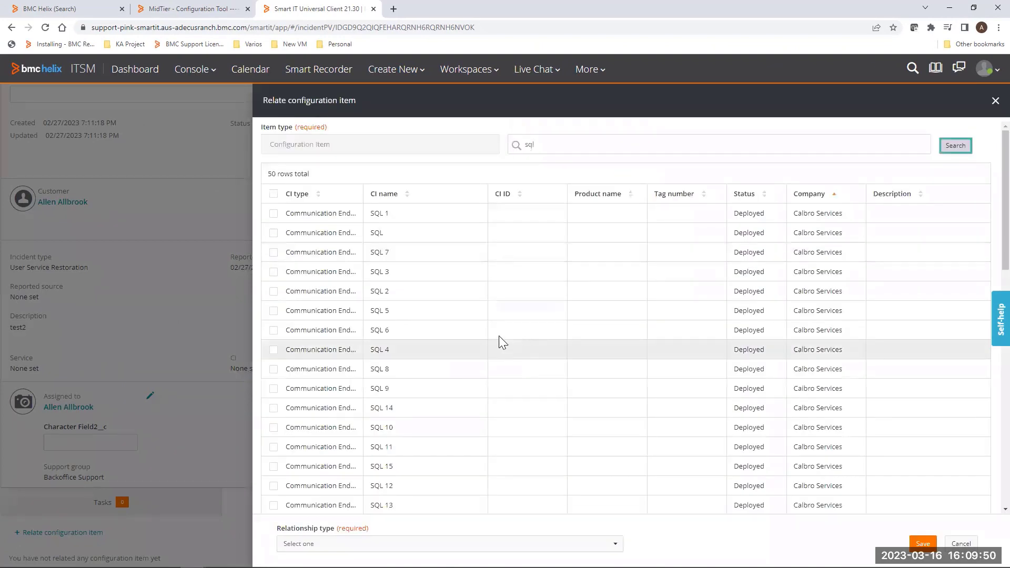
Step: Sort the search results by CI name, scroll through the whole list, and cancel the dialog
left_click(408, 195)
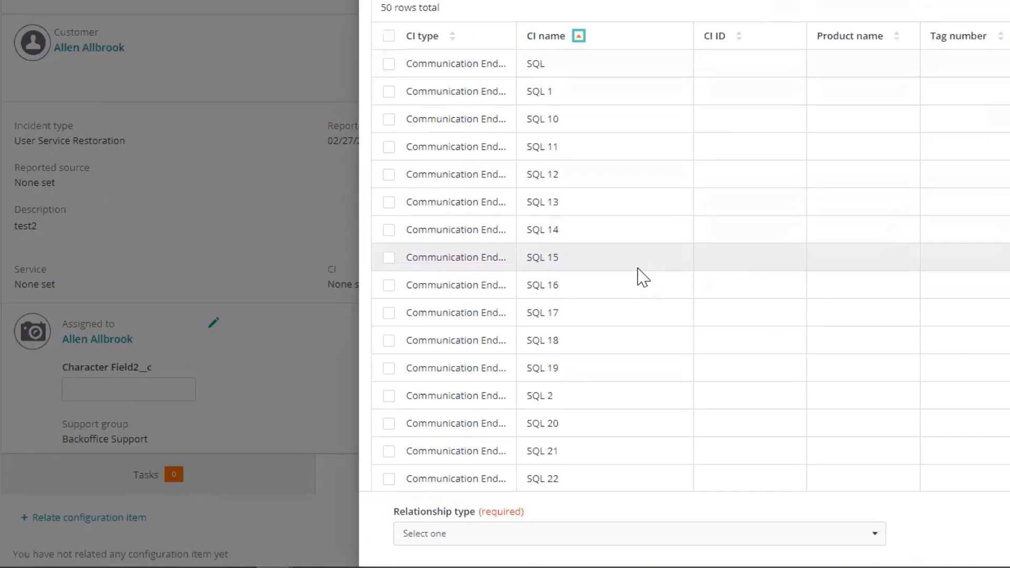
scroll(642, 277, "down", 7)
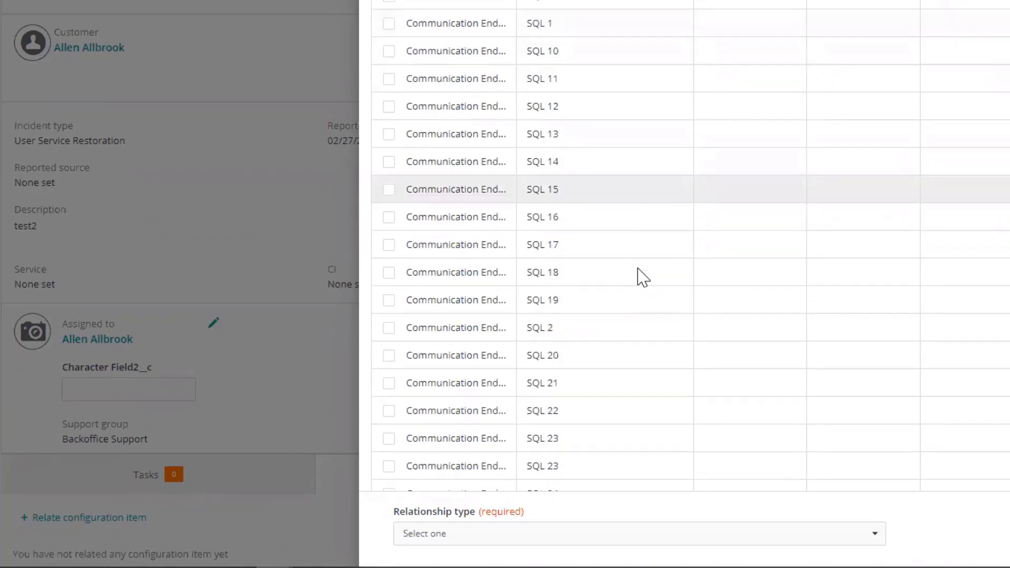
scroll(642, 276, "down", 10)
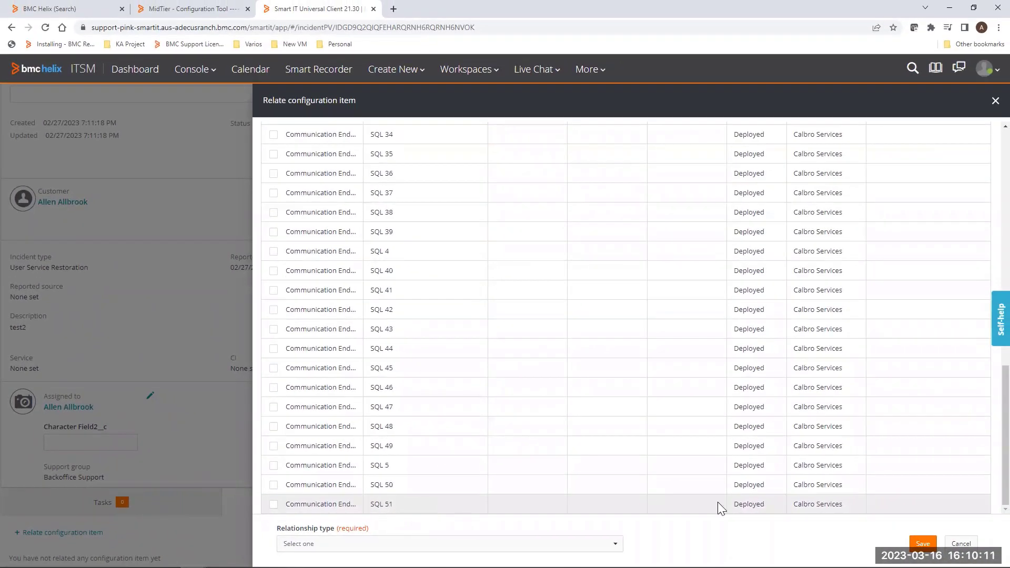
left_click(961, 543)
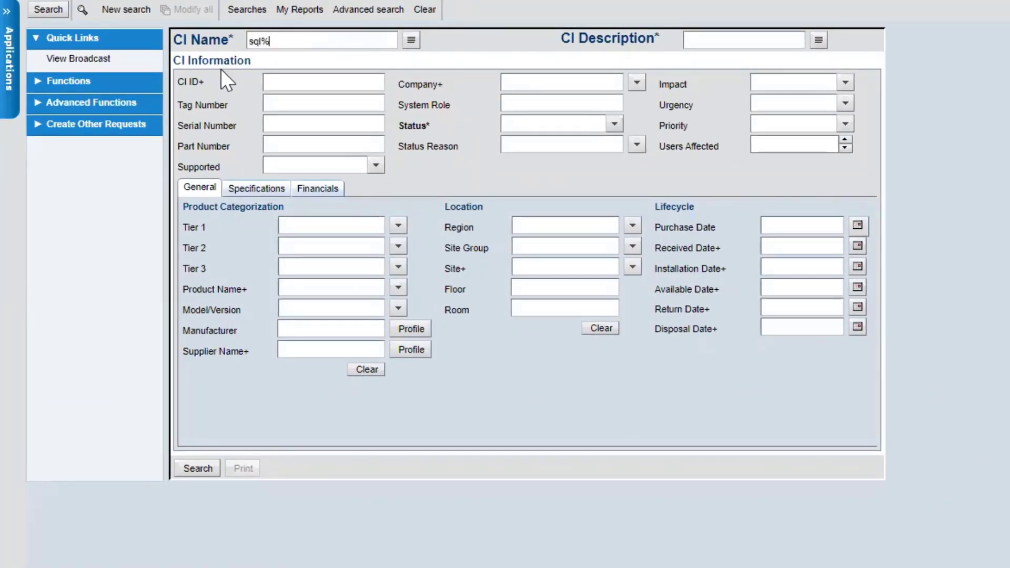
Step: Run the sql% CI search in the configuration item form, sort by CI Name and scroll through the results
left_click(50, 10)
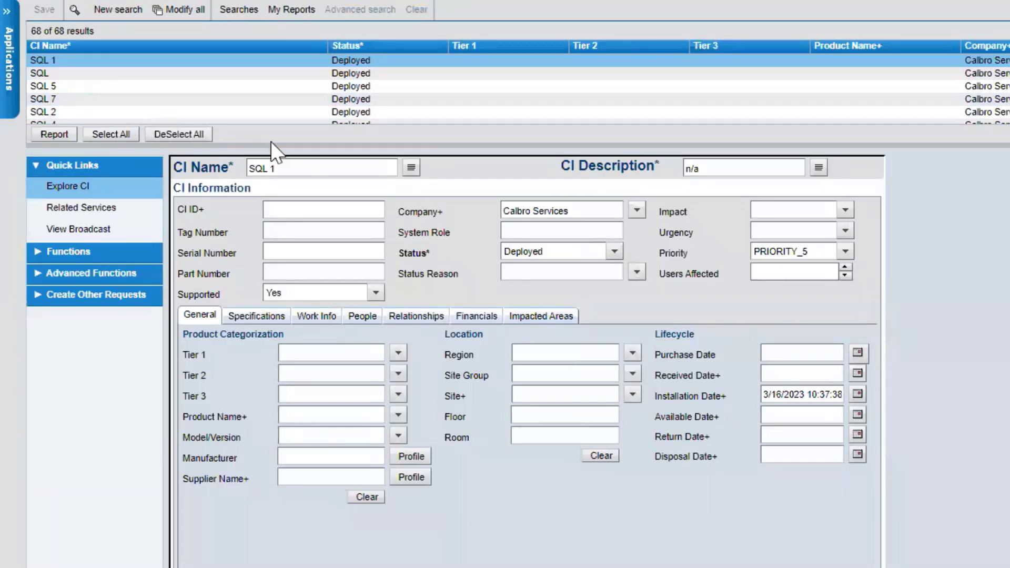
left_click(52, 45)
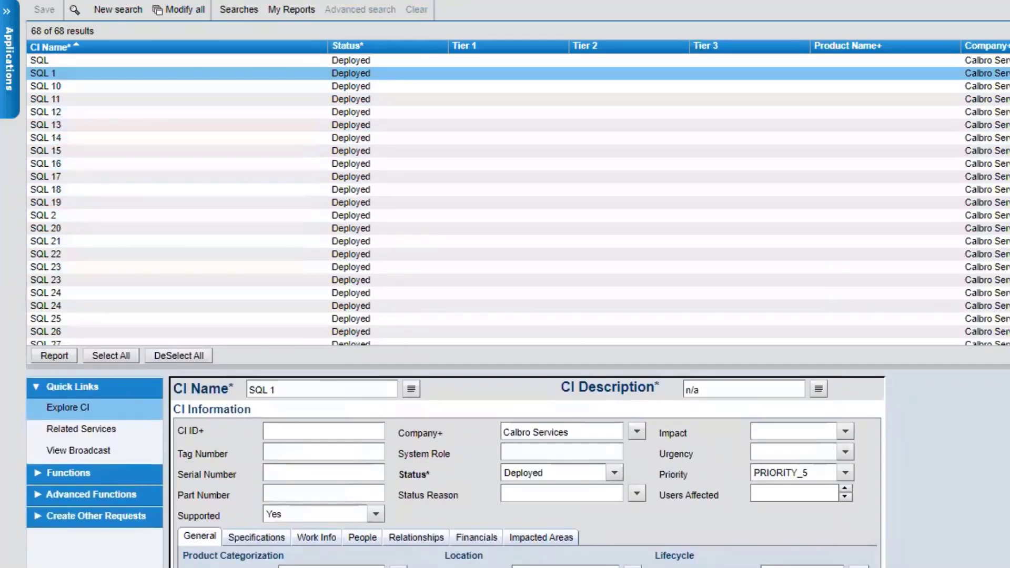
scroll(518, 199, "down", 9)
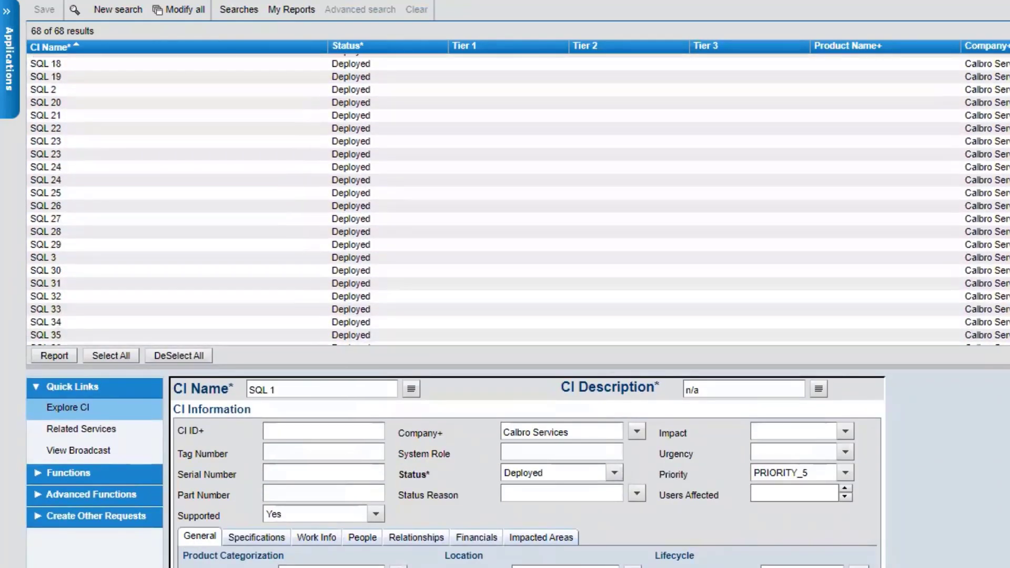
scroll(518, 200, "down", 7)
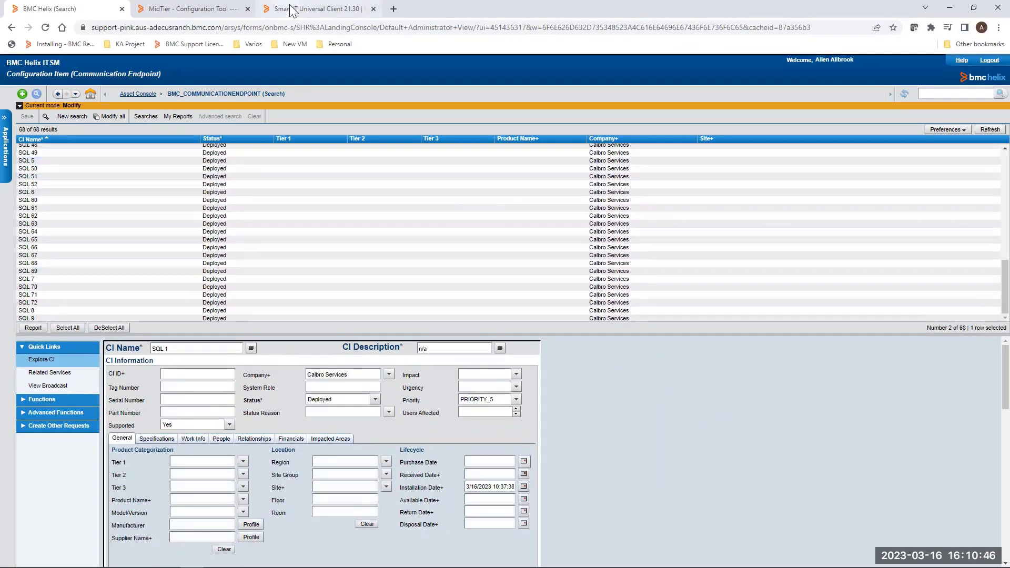
Step: Switch to Developer Studio and open the Display properties of the configuration item table in the SV_RelateItems view of SHR:RelateItemSearchDlg
key("alt+Tab")
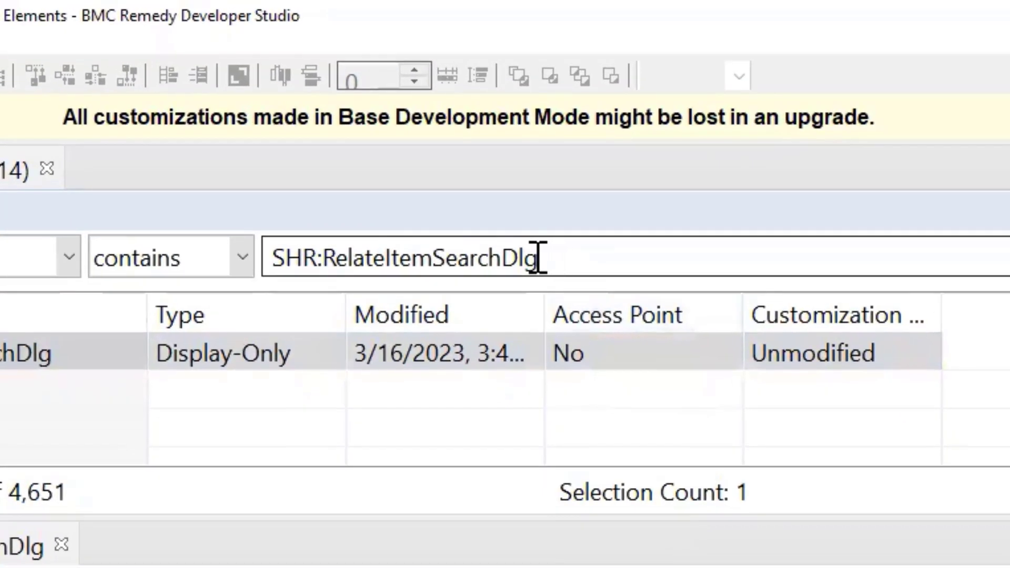
left_click_drag(537, 258, 269, 268)
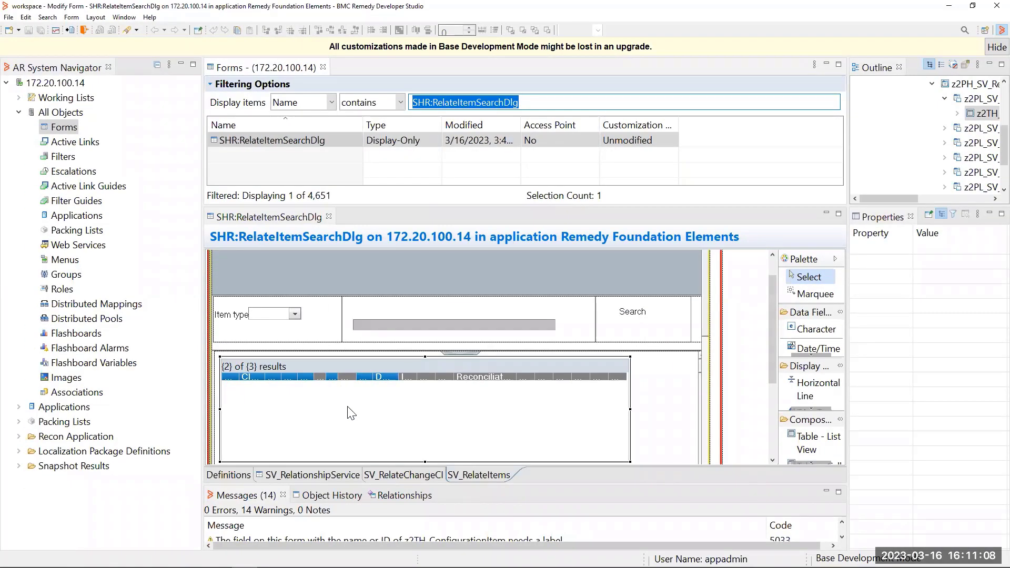
left_click(482, 475)
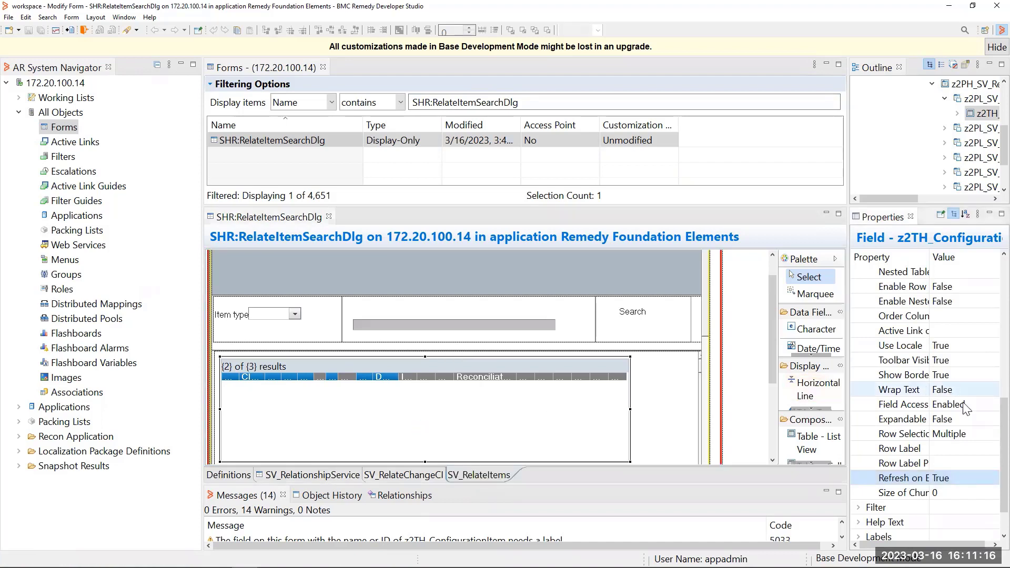
scroll(988, 398, "up", 1)
scroll(989, 398, "up", 5)
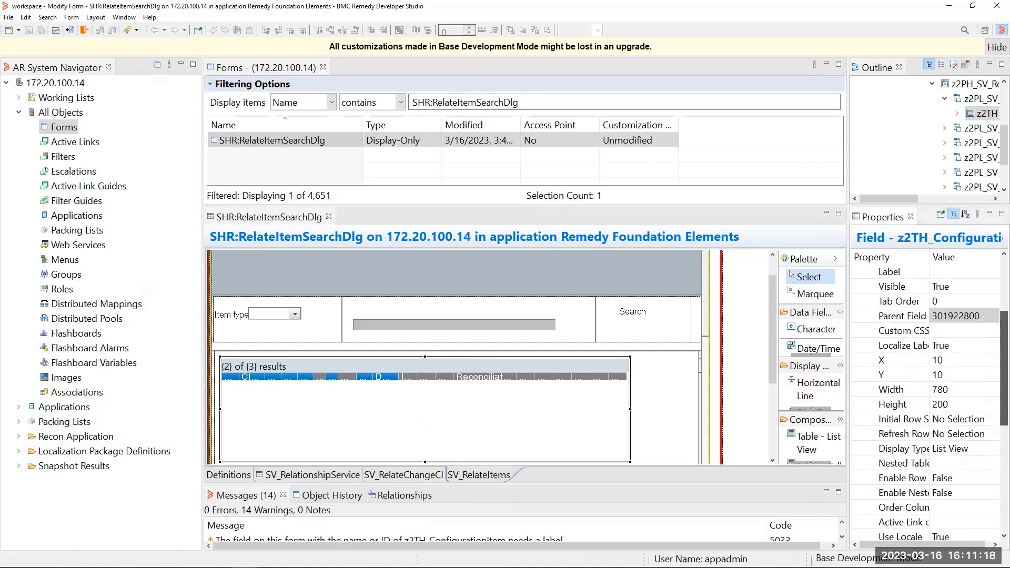
left_click(859, 316)
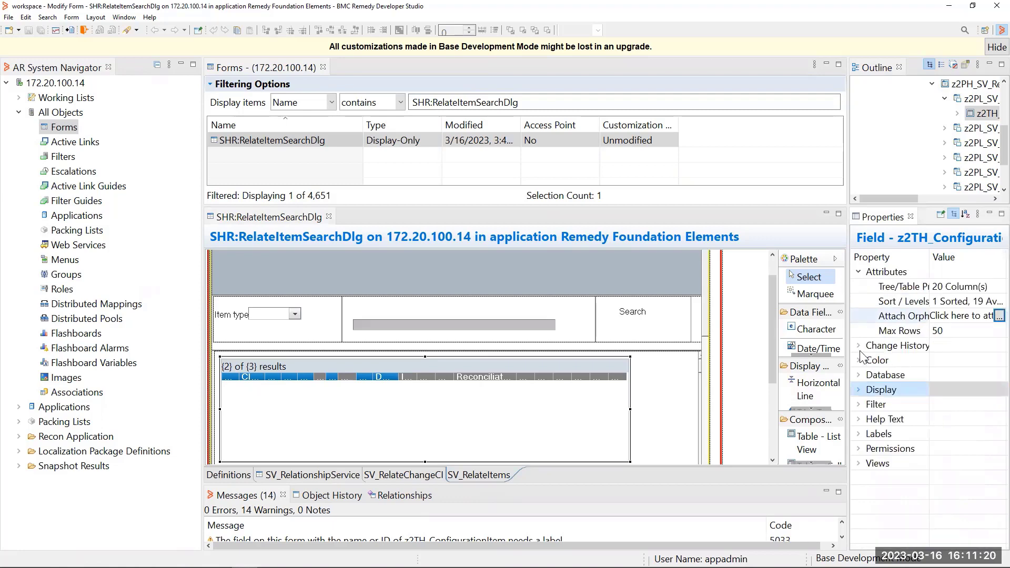
left_click(861, 397)
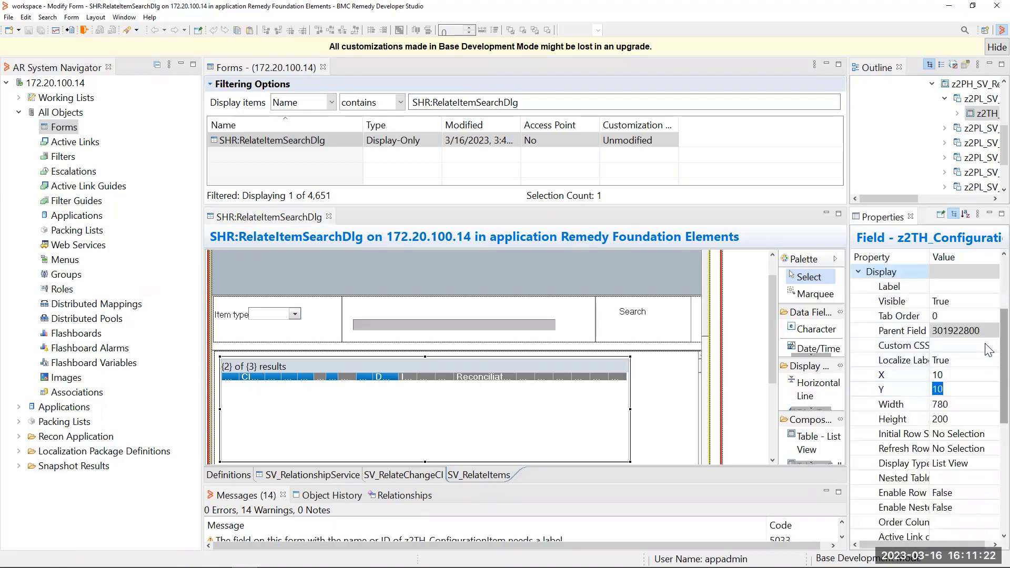
scroll(988, 353, "down", 5)
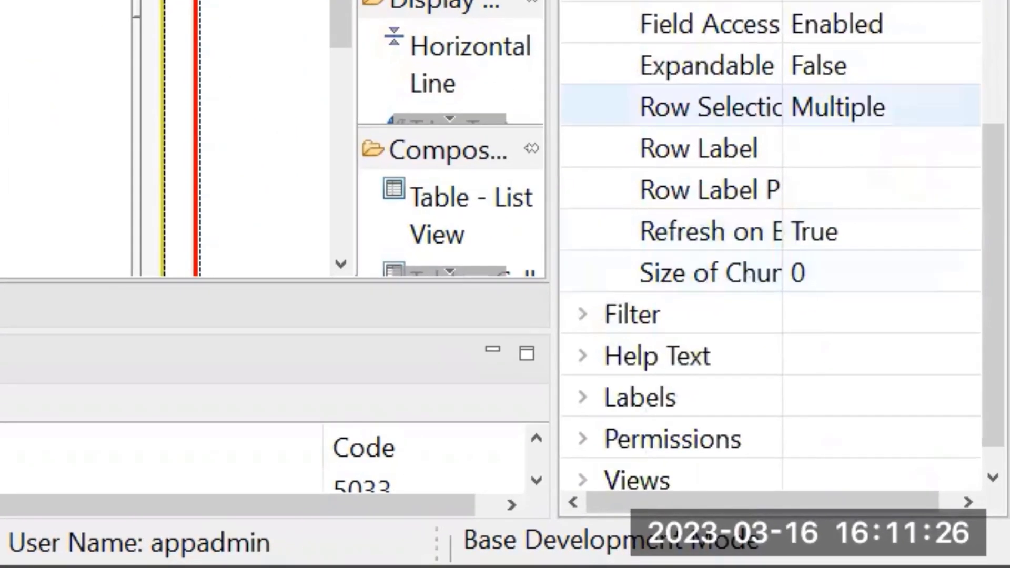
Step: Set the table field's Size of Chunk to 60 and save the form
left_click_drag(782, 2, 836, 1)
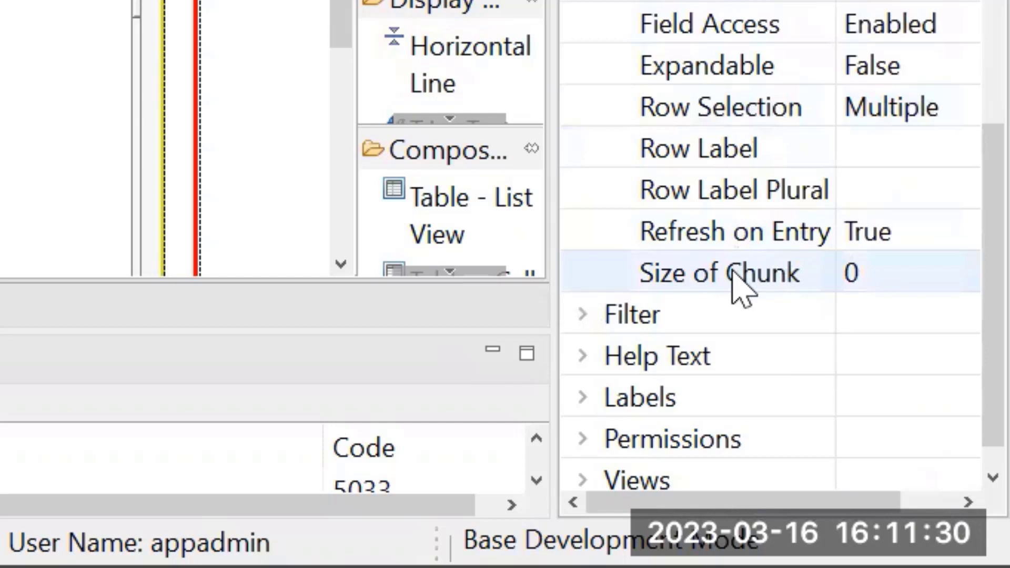
left_click(901, 274)
key("BackSpace")
type("60")
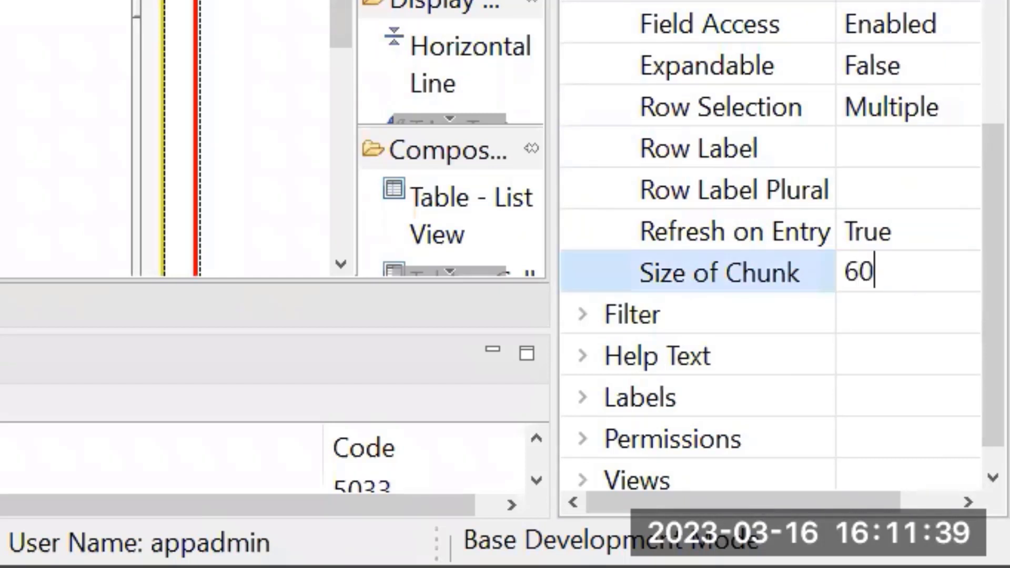
left_click(901, 236)
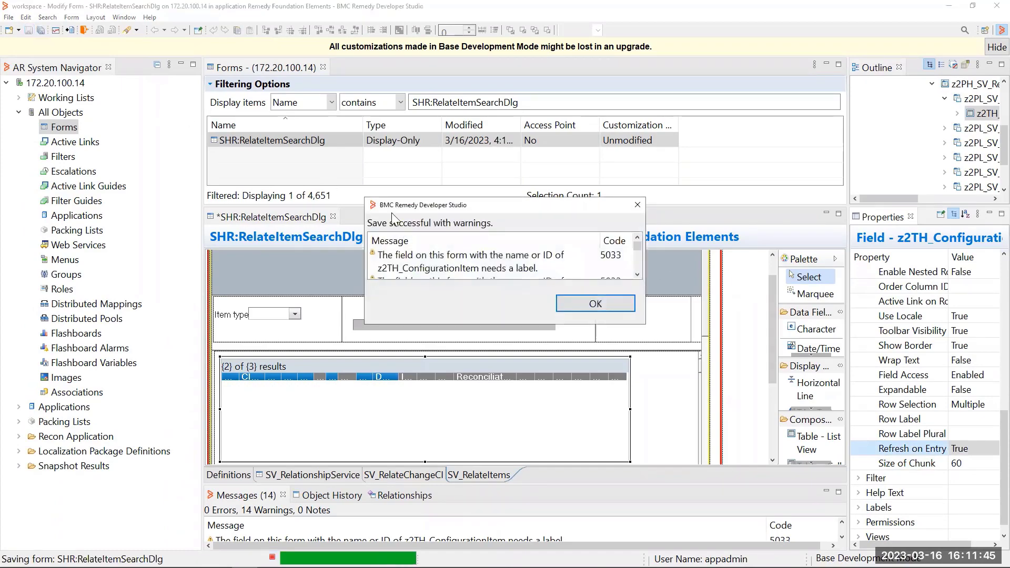
left_click(576, 307)
left_click_drag(847, 163, 784, 163)
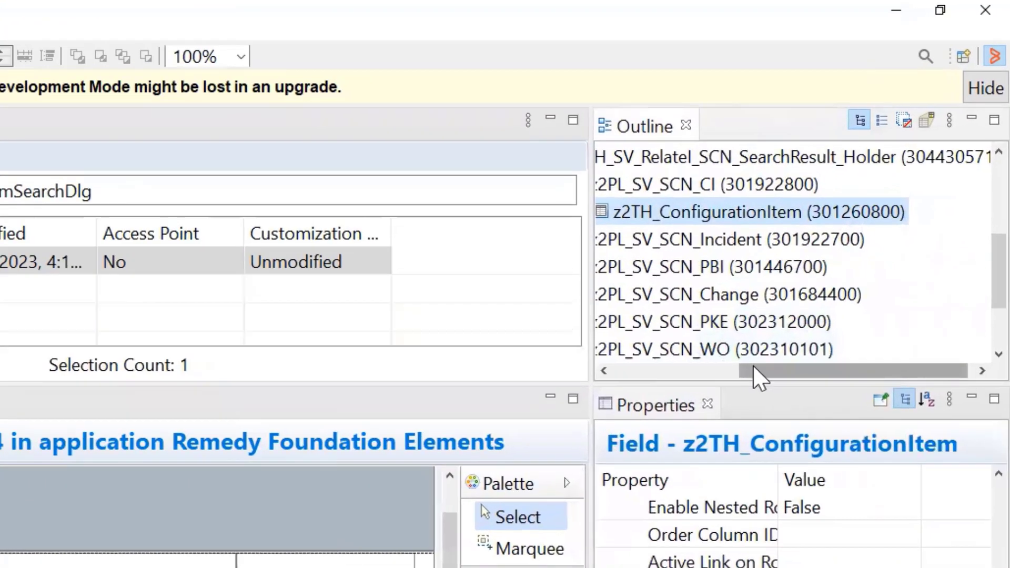
left_click_drag(870, 203, 854, 202)
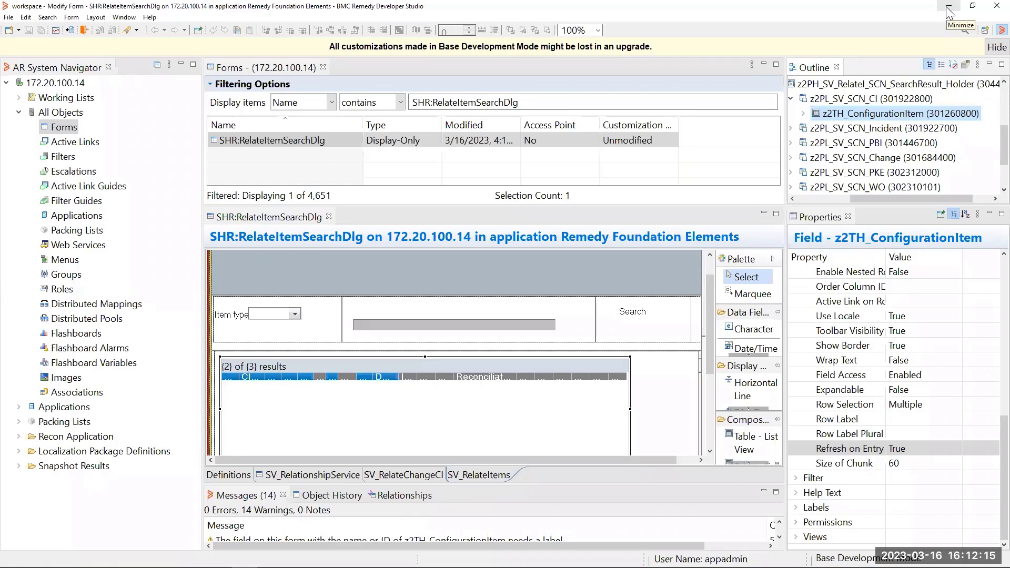
Step: Switch to the MidTier Configuration Tool and flush the cache
left_click(948, 12)
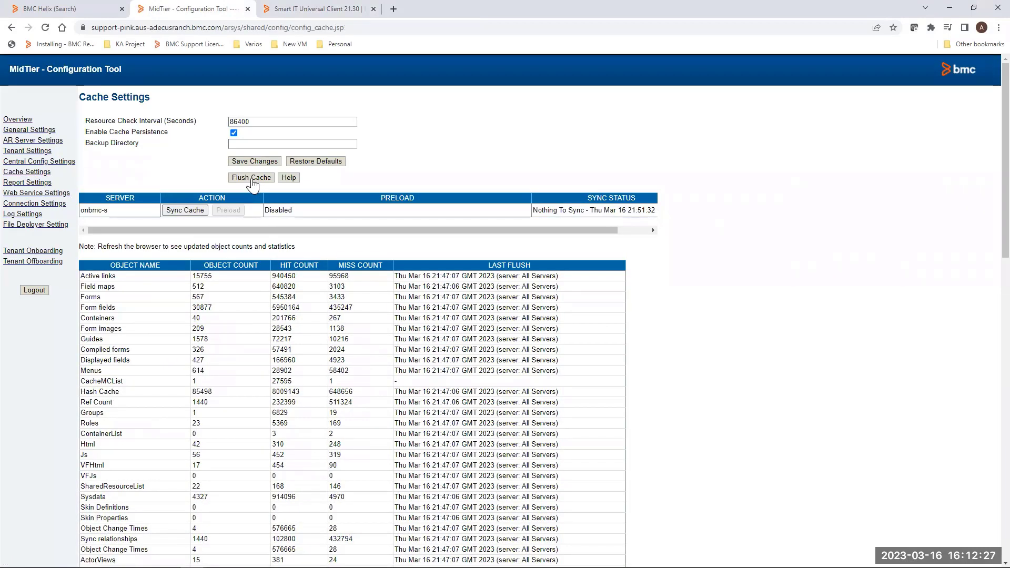
left_click(252, 179)
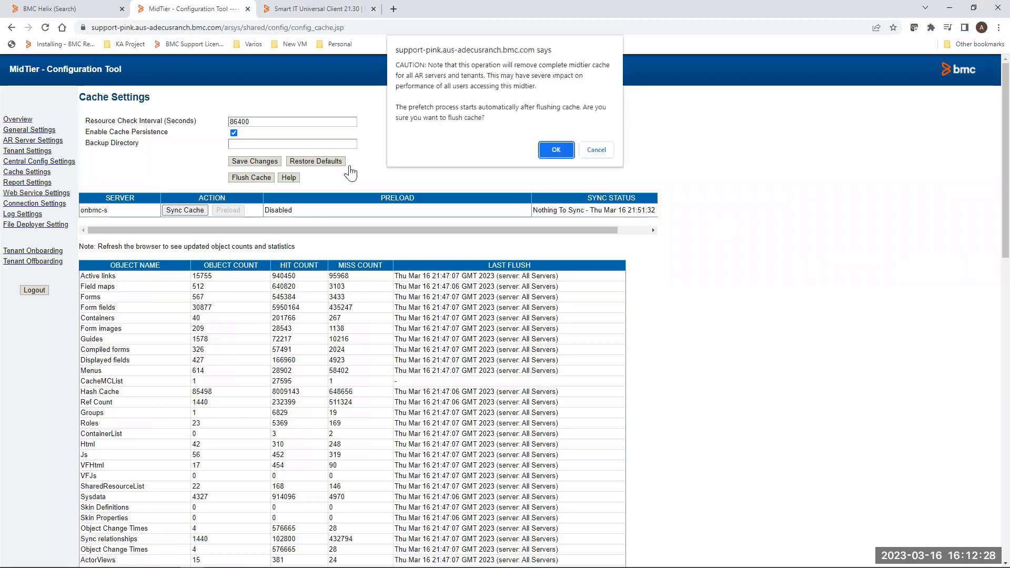
left_click(555, 149)
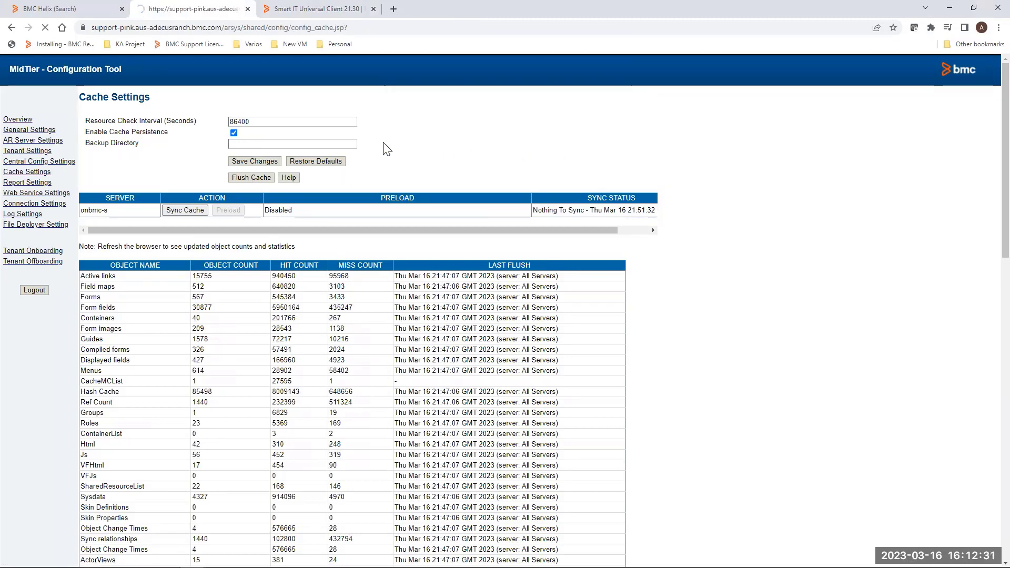
left_click(319, 10)
left_click(354, 27)
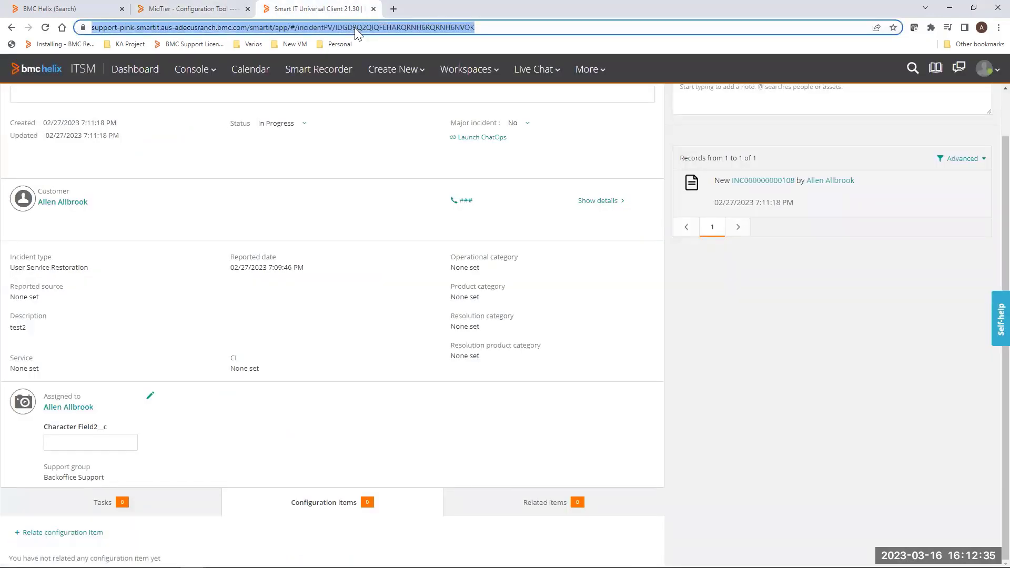
key("Return")
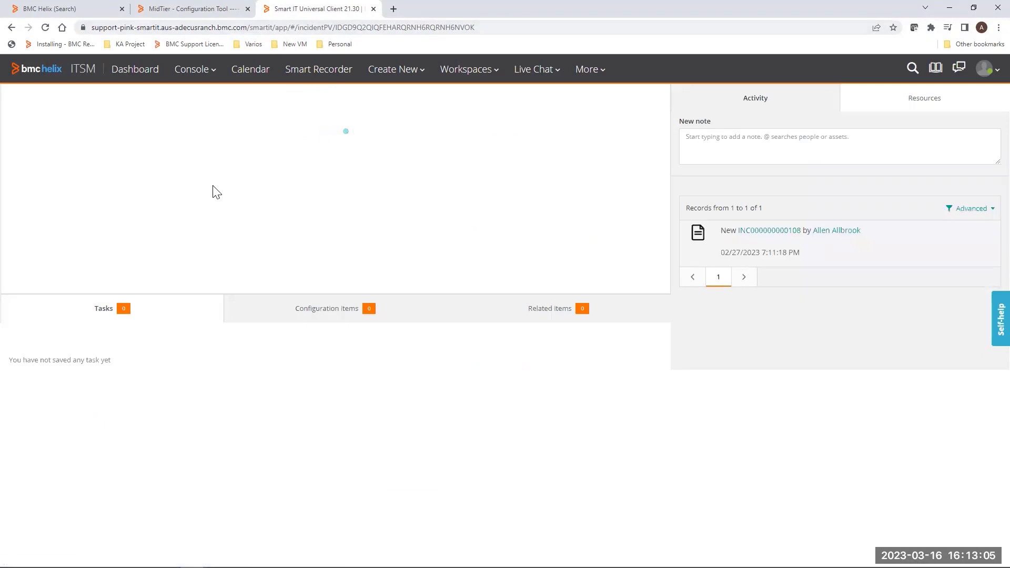
left_click(192, 72)
left_click(207, 134)
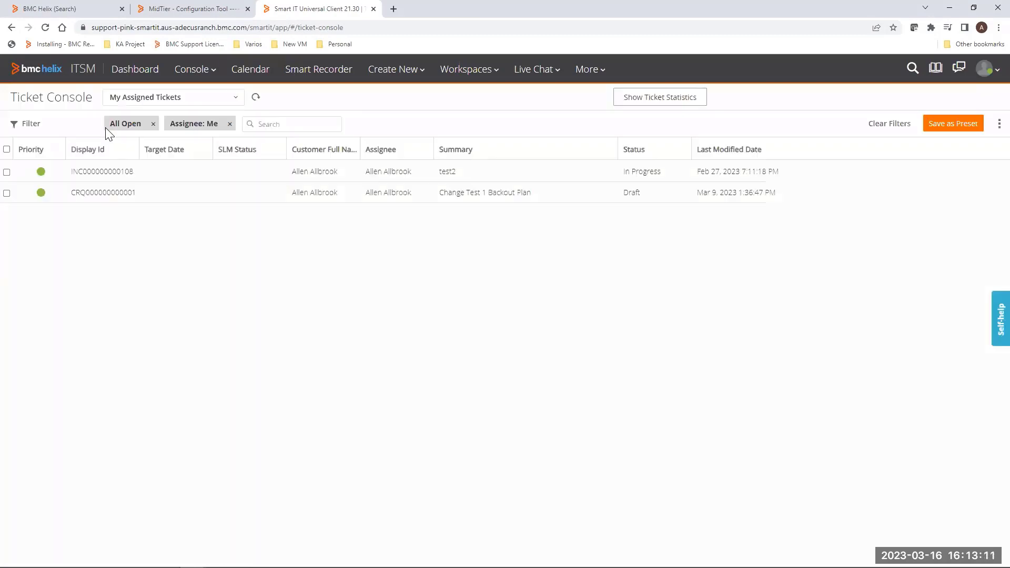
left_click(95, 172)
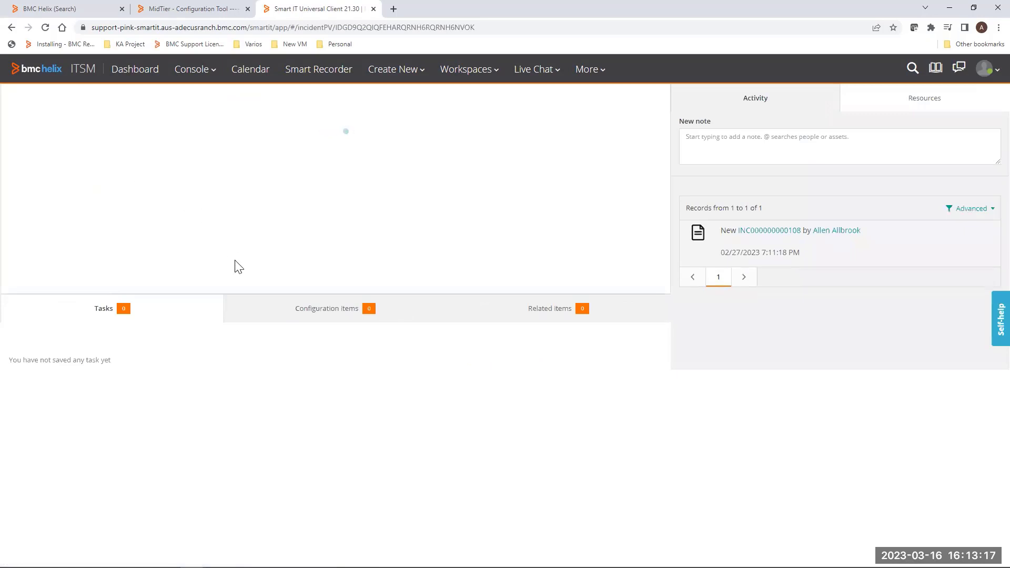
Step: Open the incident's Relate configuration item dialog and search for sql
left_click(332, 310)
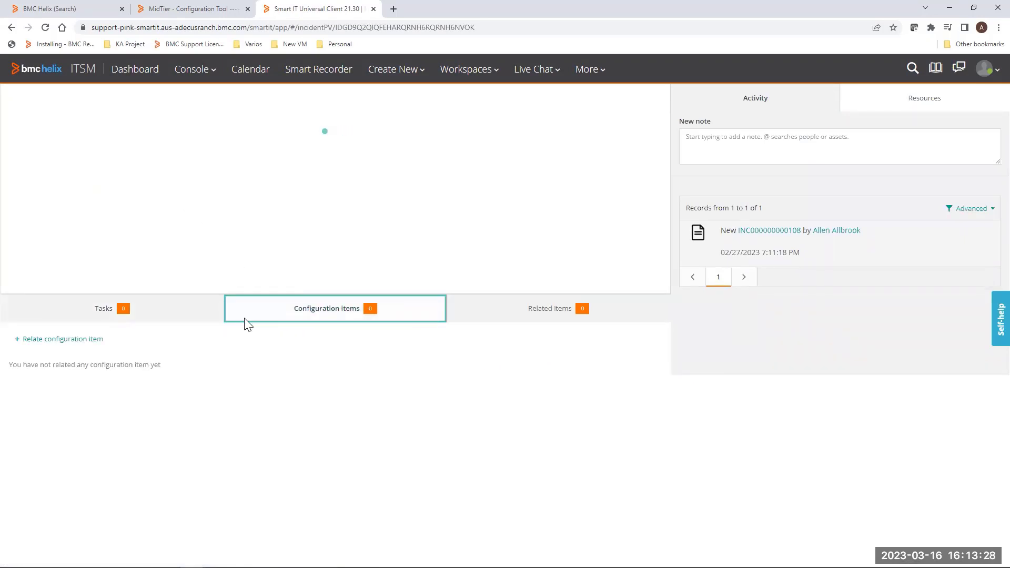
left_click(65, 339)
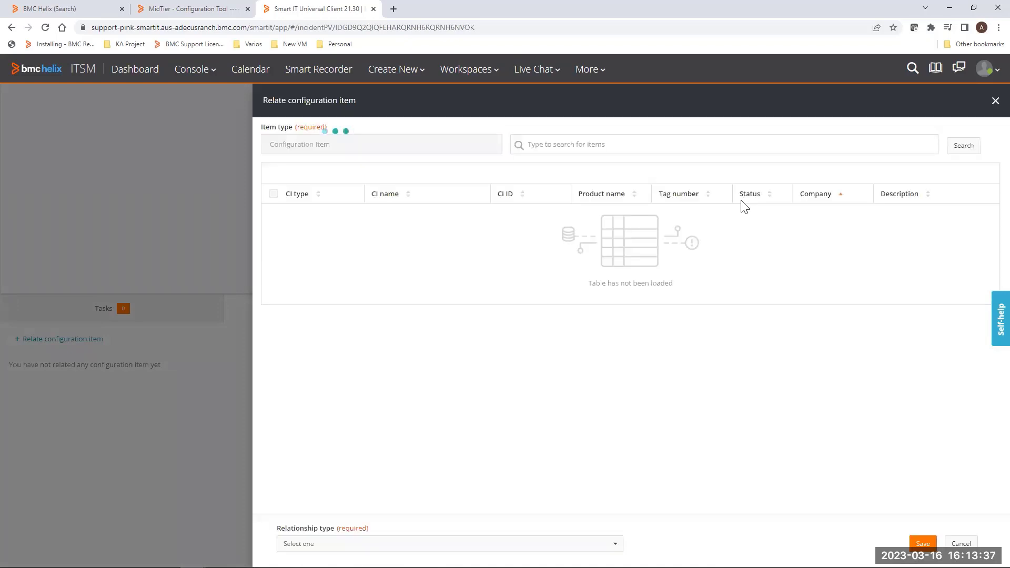
type("sql")
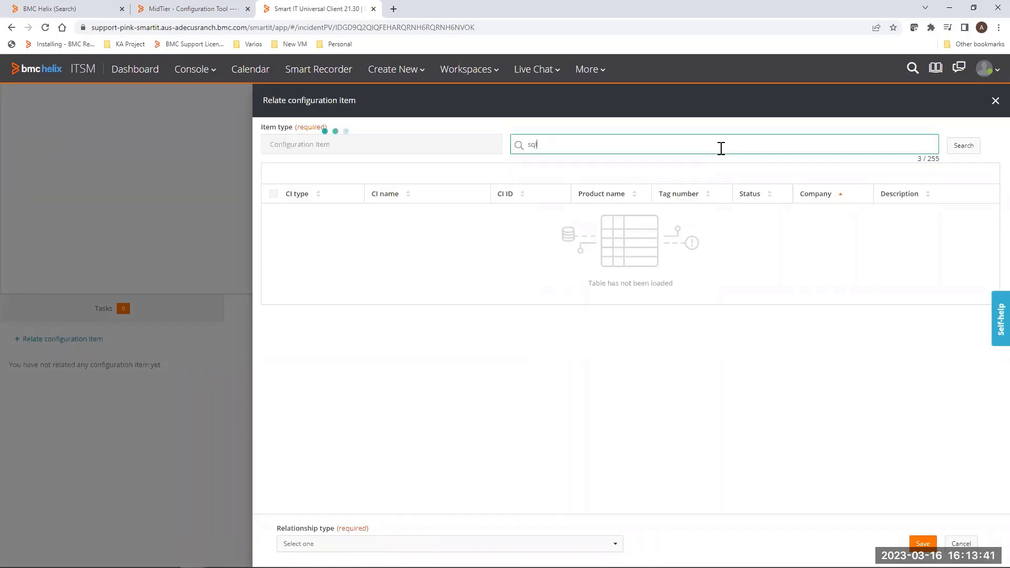
left_click(962, 147)
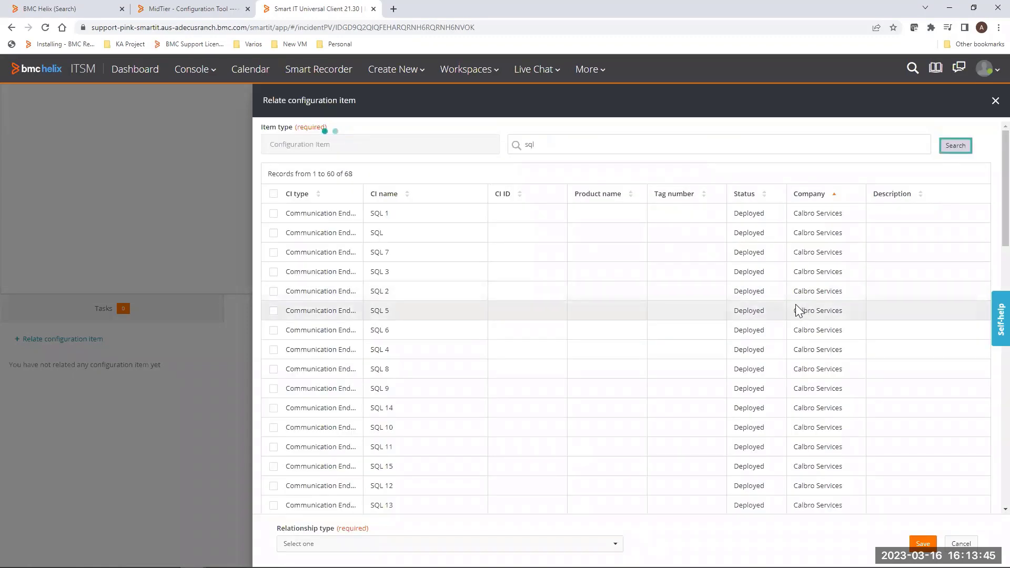
Step: Sort the configuration item results by CI name, browse through them to the second page, and close the dialog
left_click(388, 200)
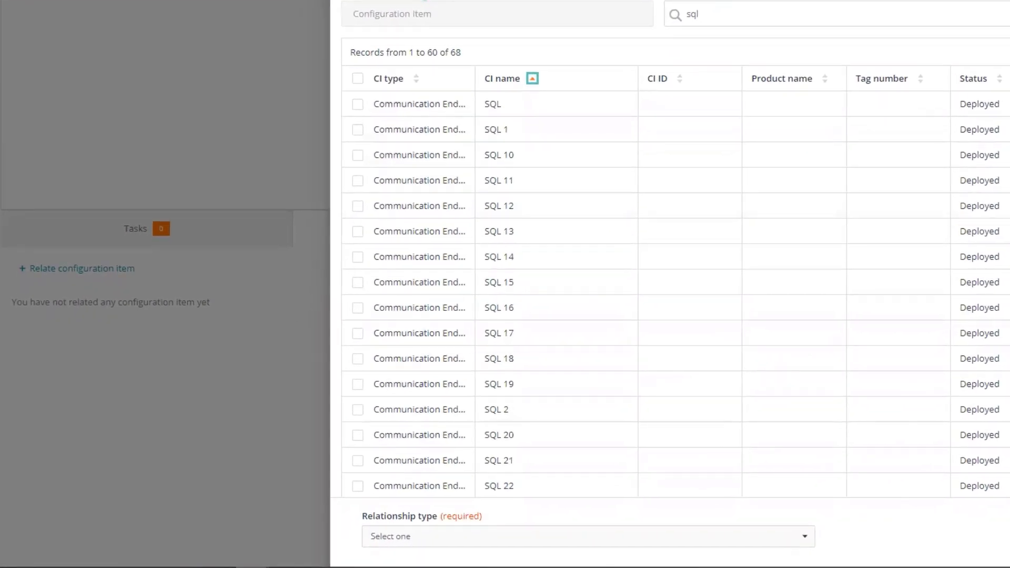
scroll(621, 326, "down", 1)
scroll(675, 248, "down", 7)
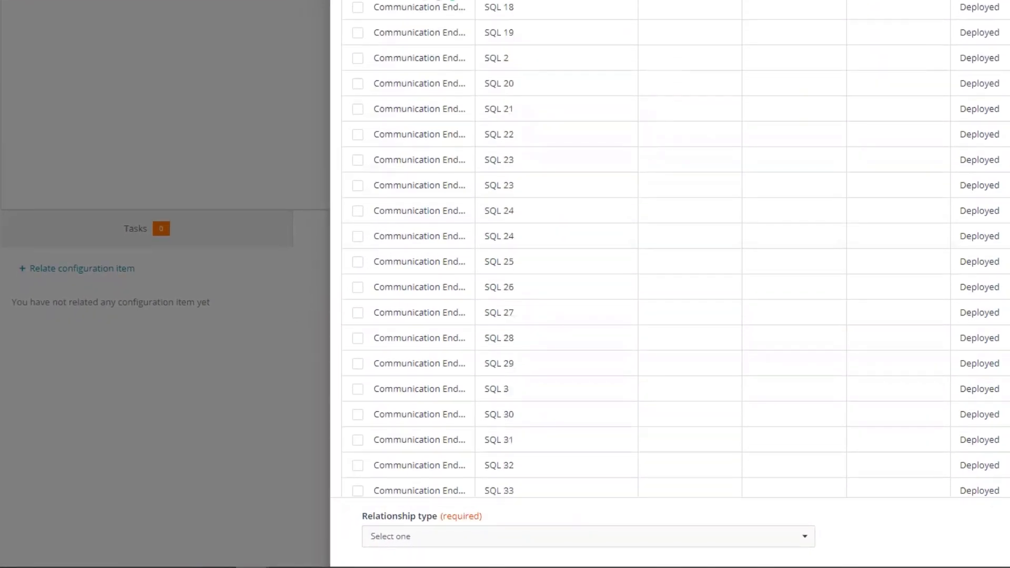
scroll(675, 249, "down", 7)
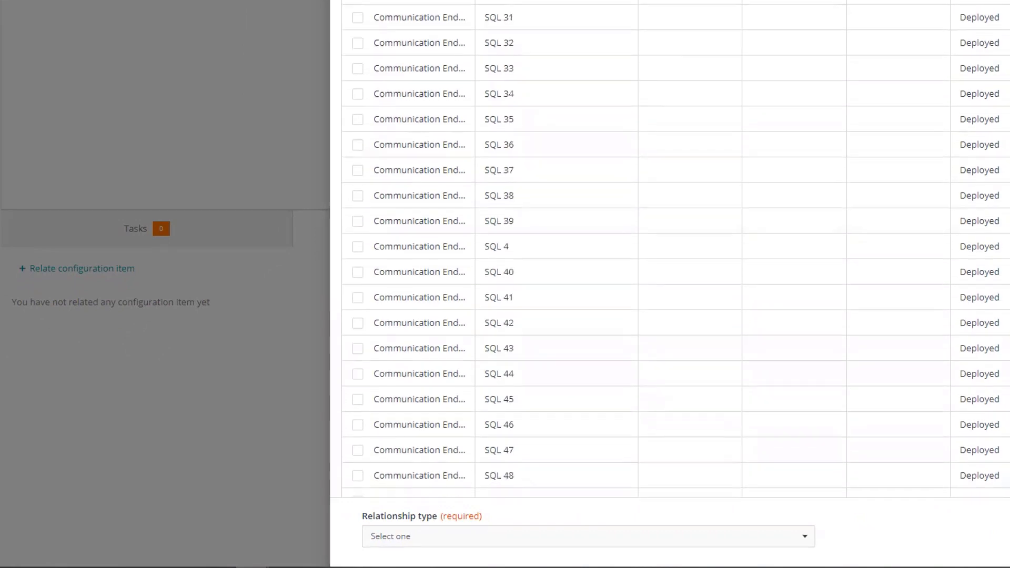
scroll(675, 248, "down", 4)
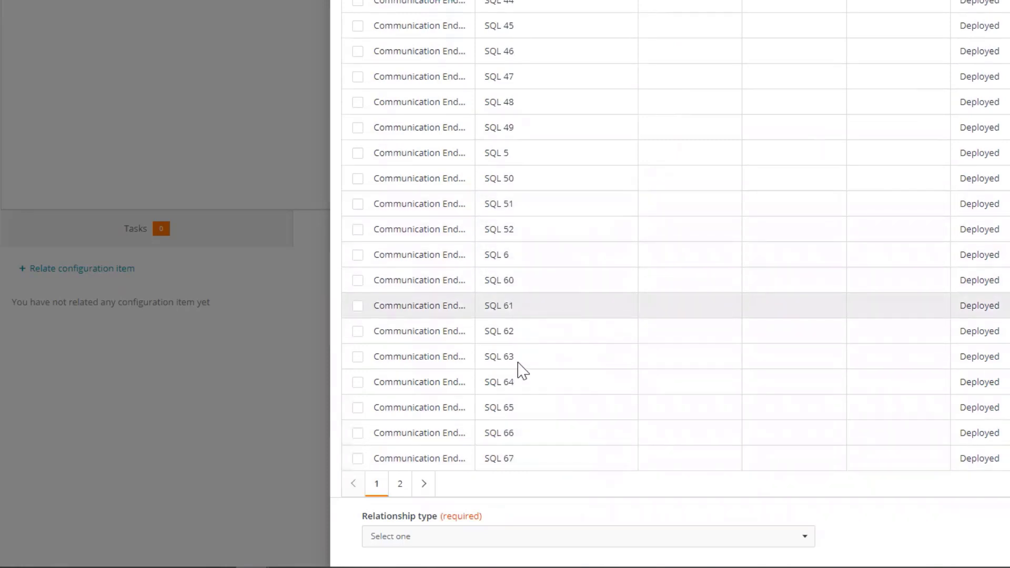
left_click(401, 488)
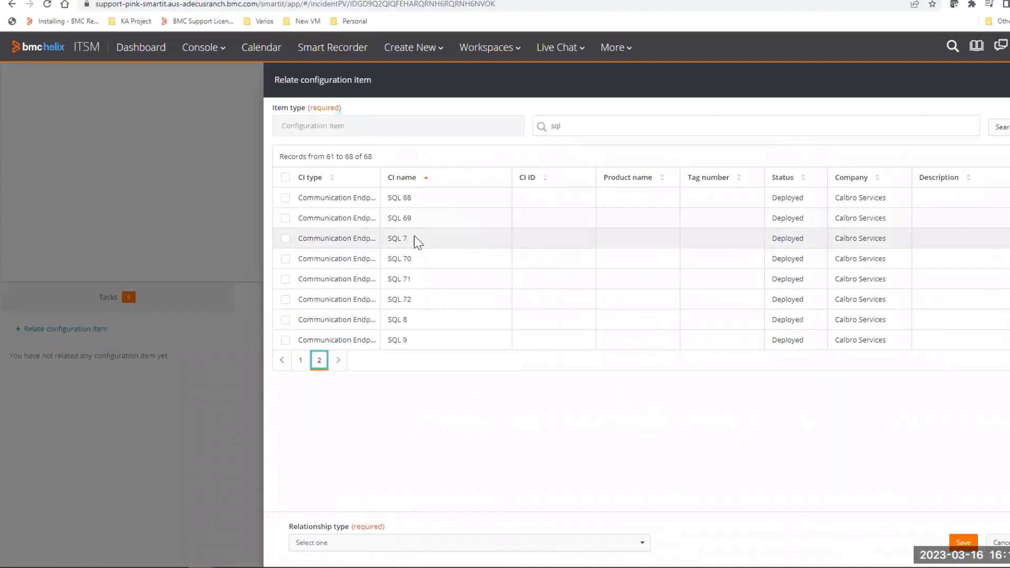
key("Escape")
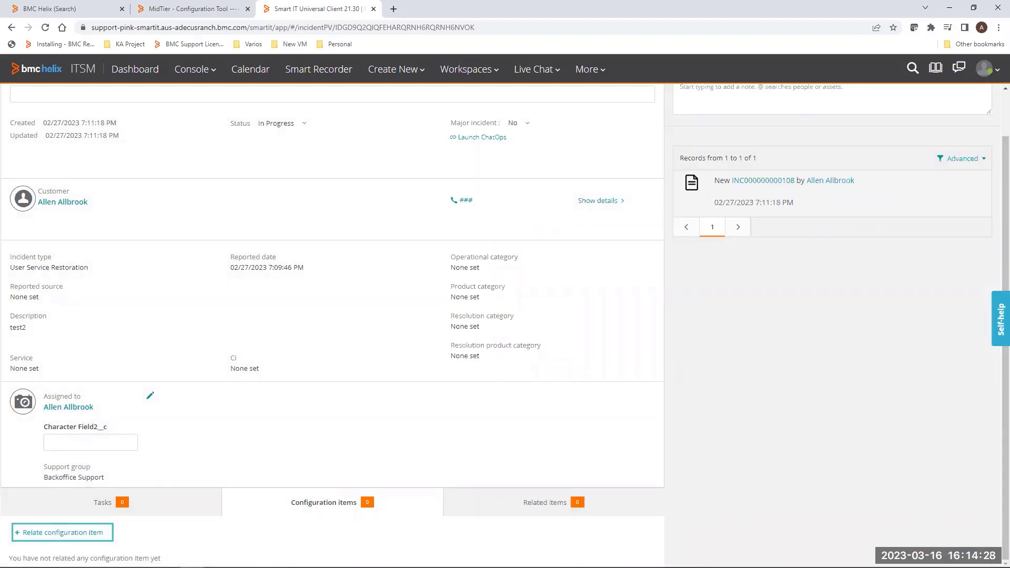
Step: In Developer Studio, set the configuration item table field's Size of Chunk to 0 and save the form
key("alt+Tab")
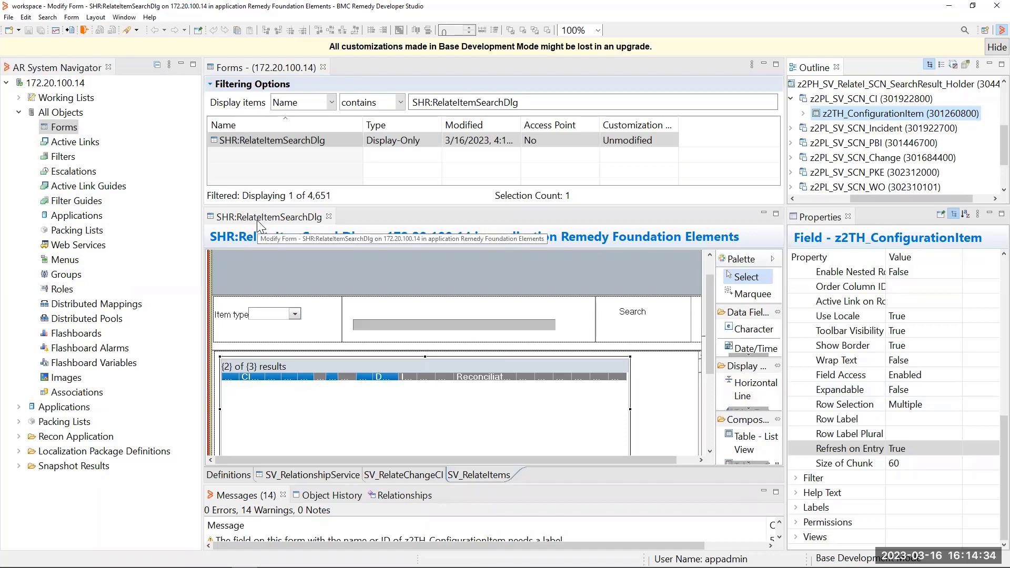
left_click(475, 475)
double_click(443, 410)
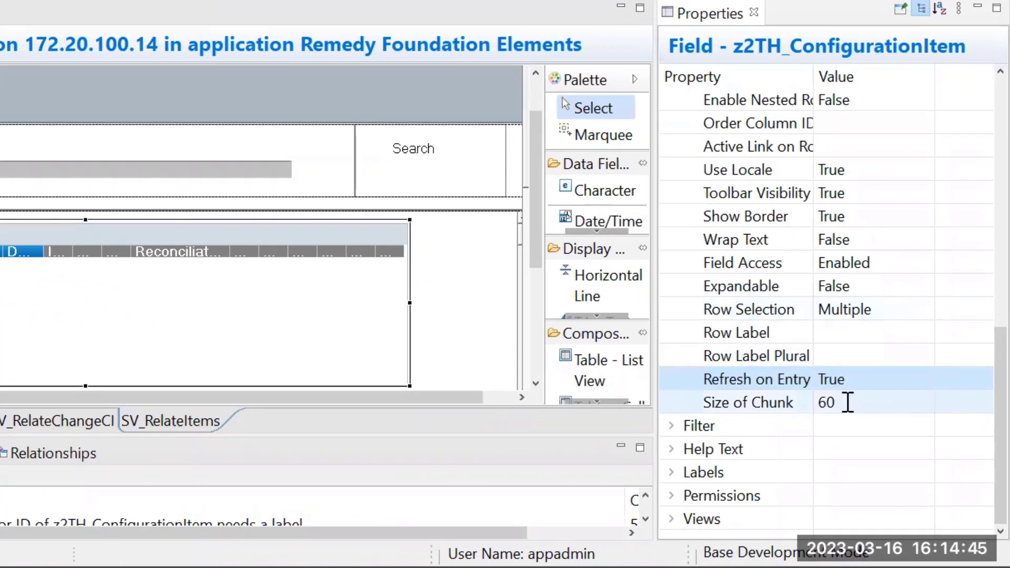
left_click(847, 403)
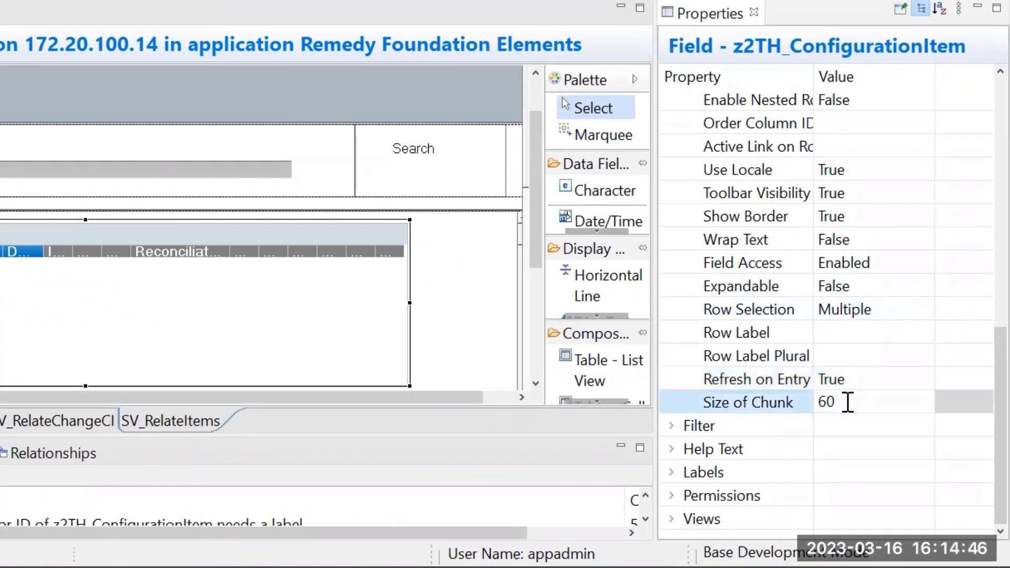
key("BackSpace")
key("BackSpace")
type("0")
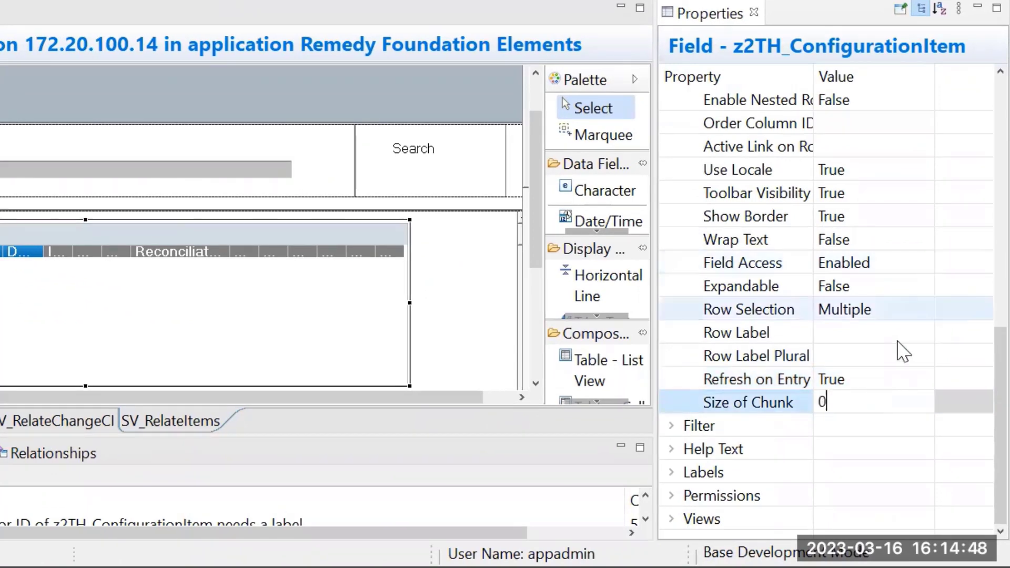
left_click(812, 386)
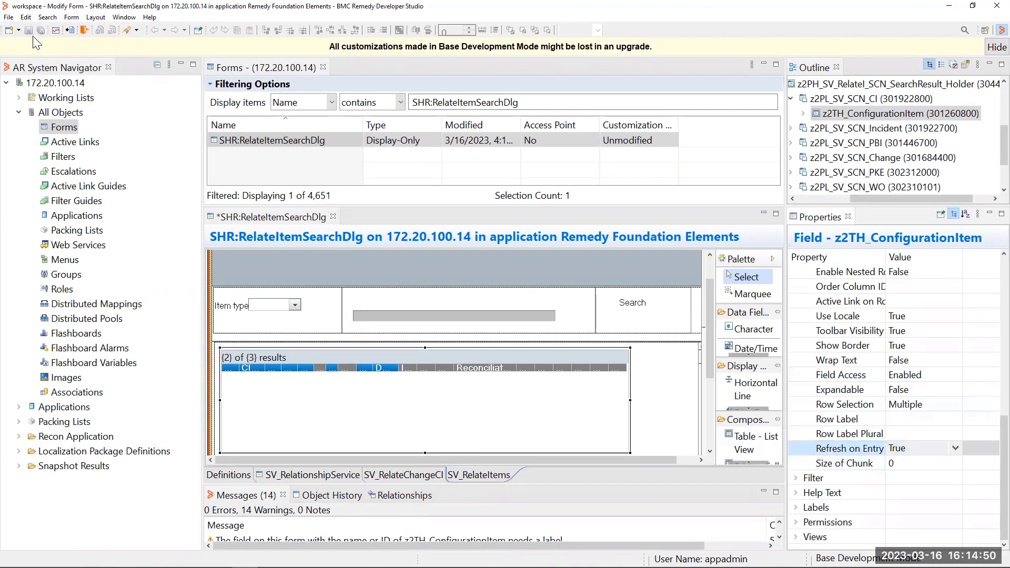
left_click(30, 30)
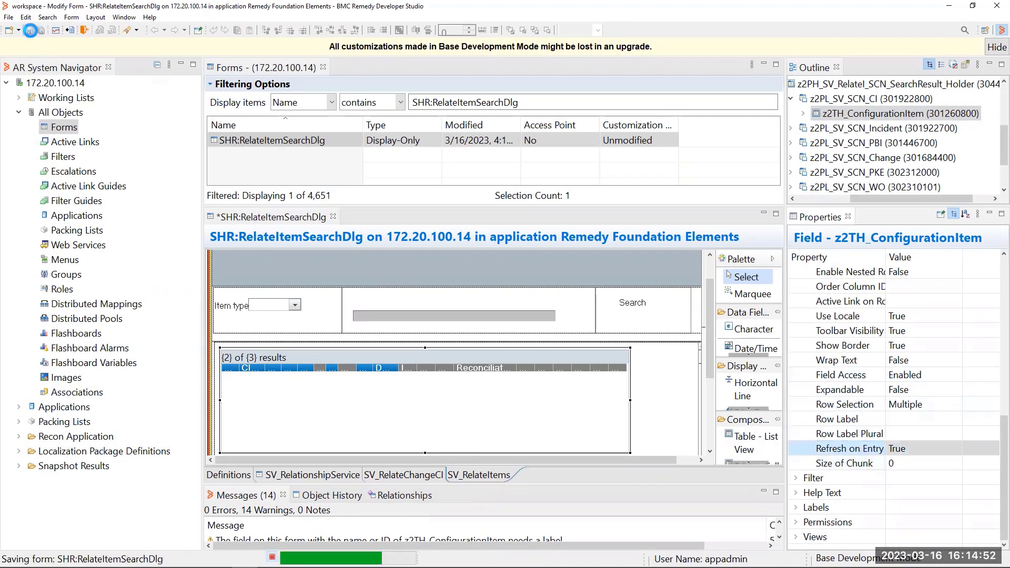
left_click(595, 305)
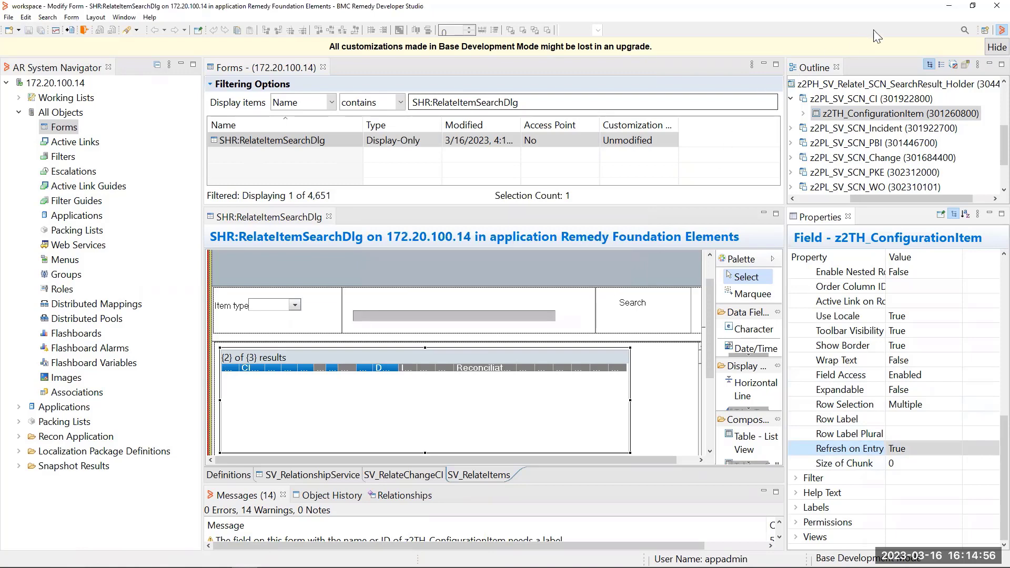
Step: Switch to the MidTier Configuration Tool and flush the cache from Cache Settings
left_click(939, 15)
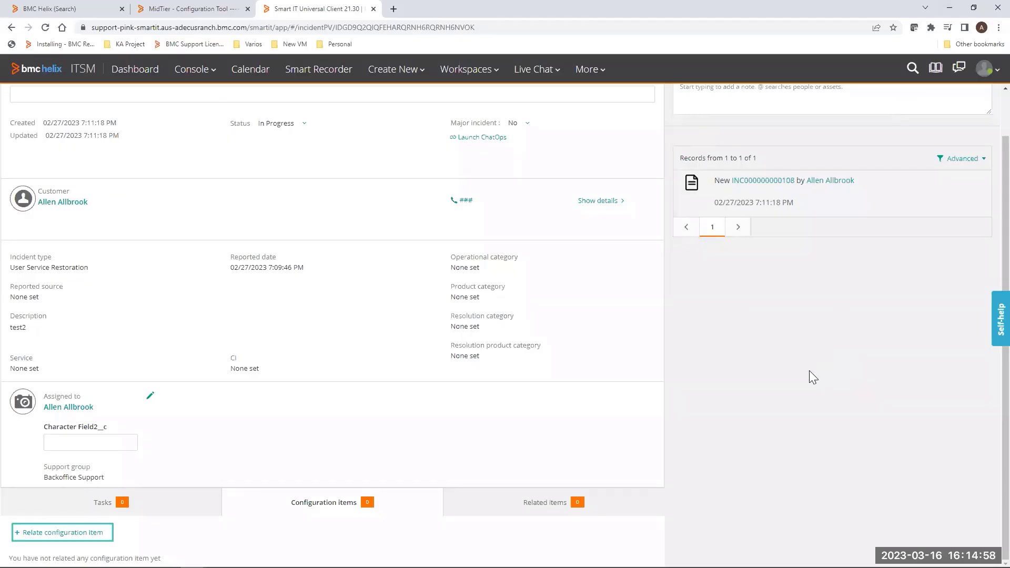
left_click(179, 12)
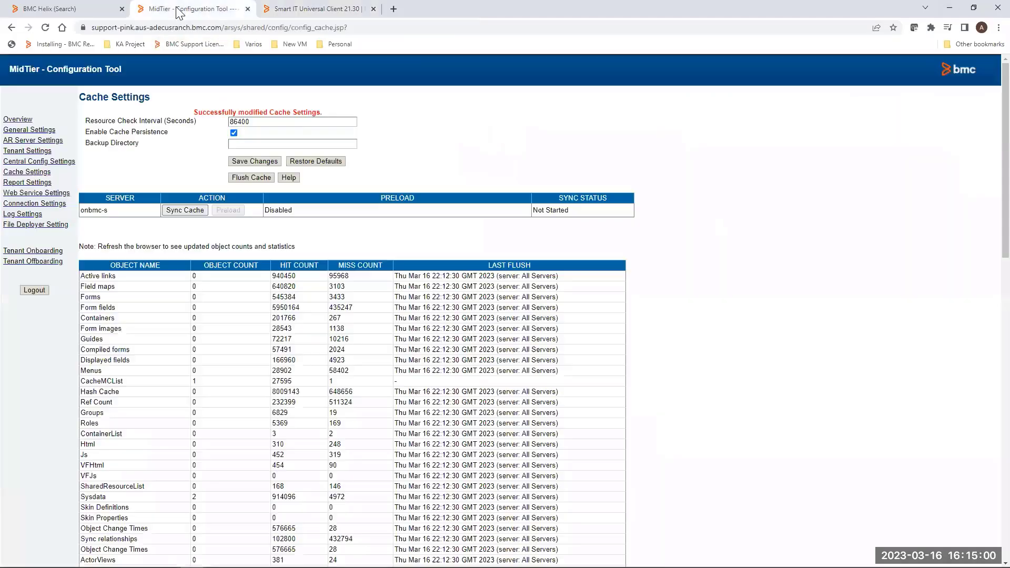
left_click(23, 175)
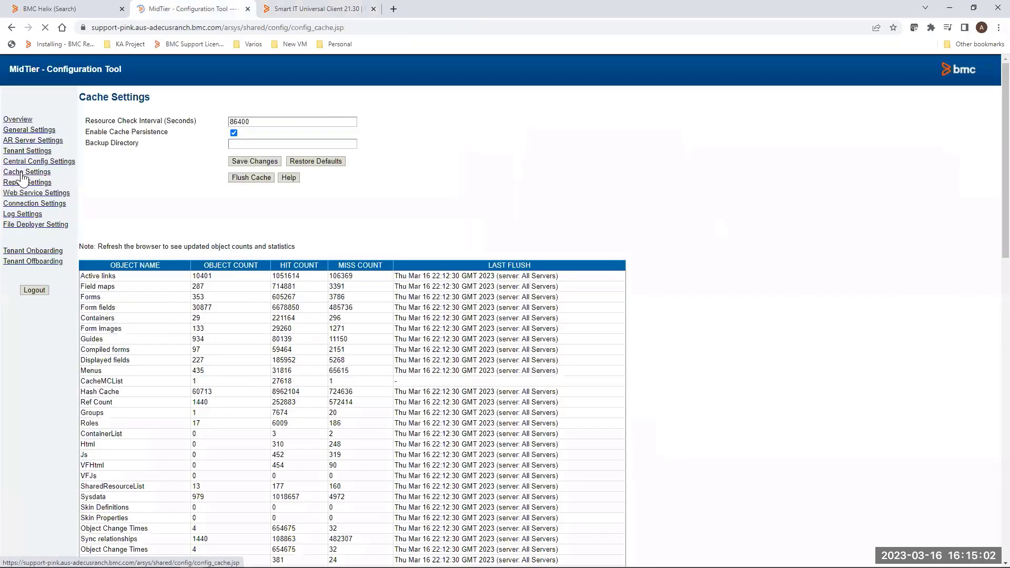
left_click(248, 179)
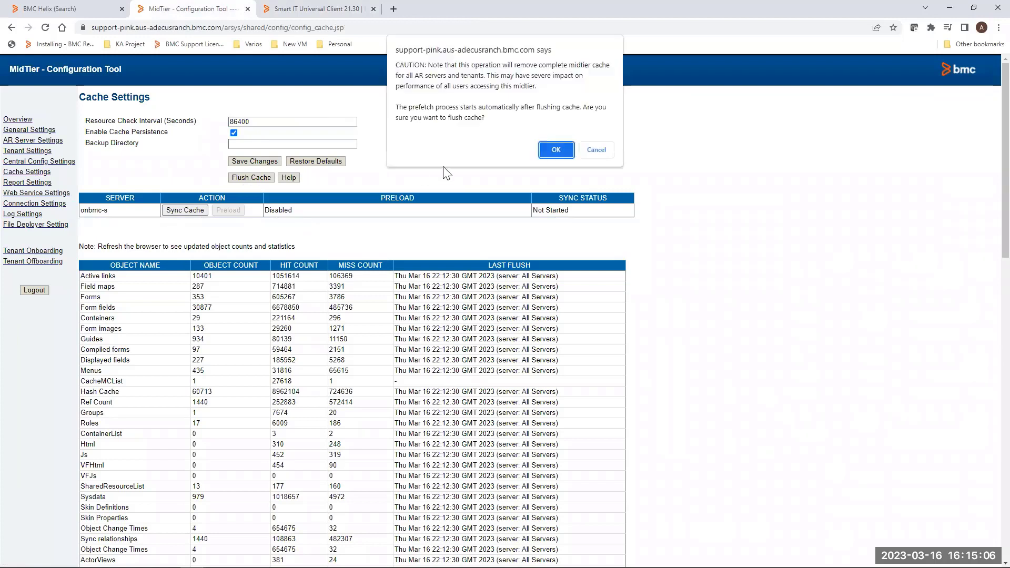
left_click(556, 150)
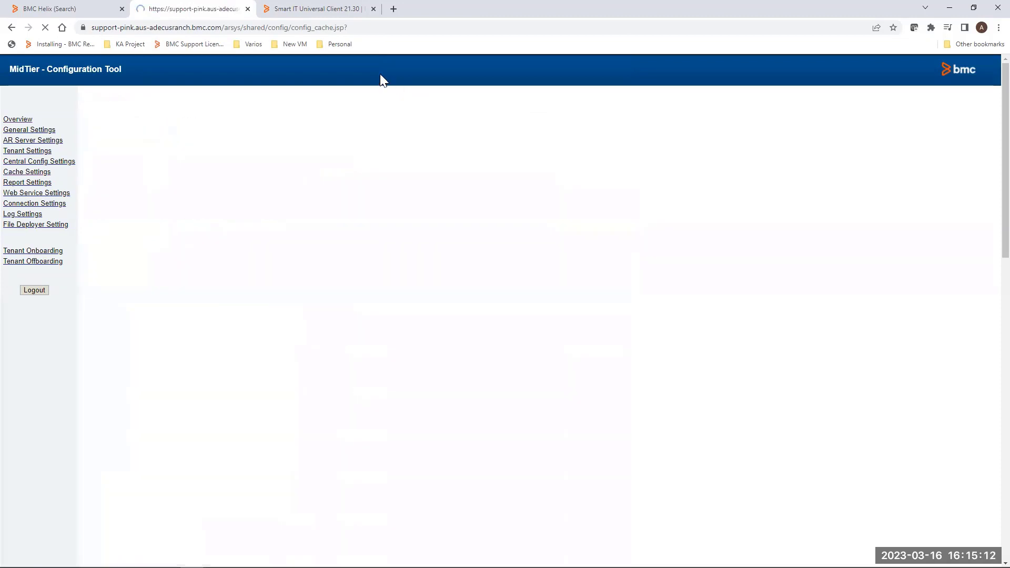
left_click(310, 10)
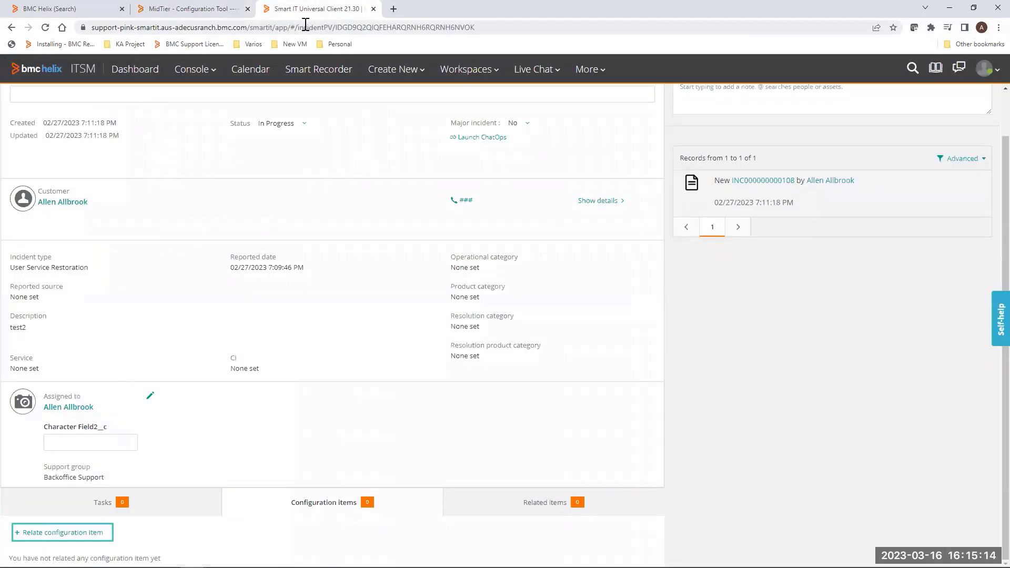
left_click(306, 26)
key("Return")
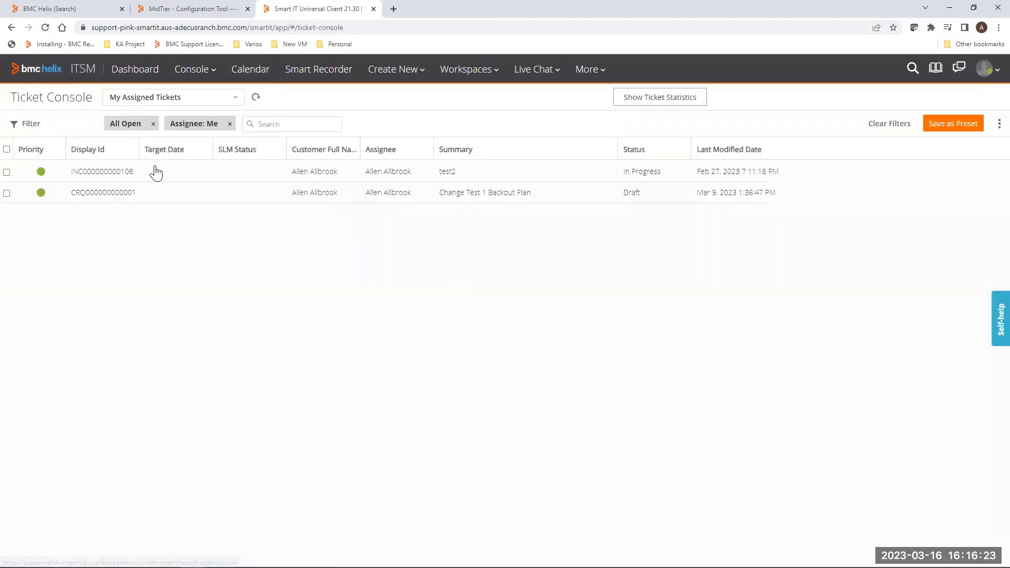
left_click(102, 174)
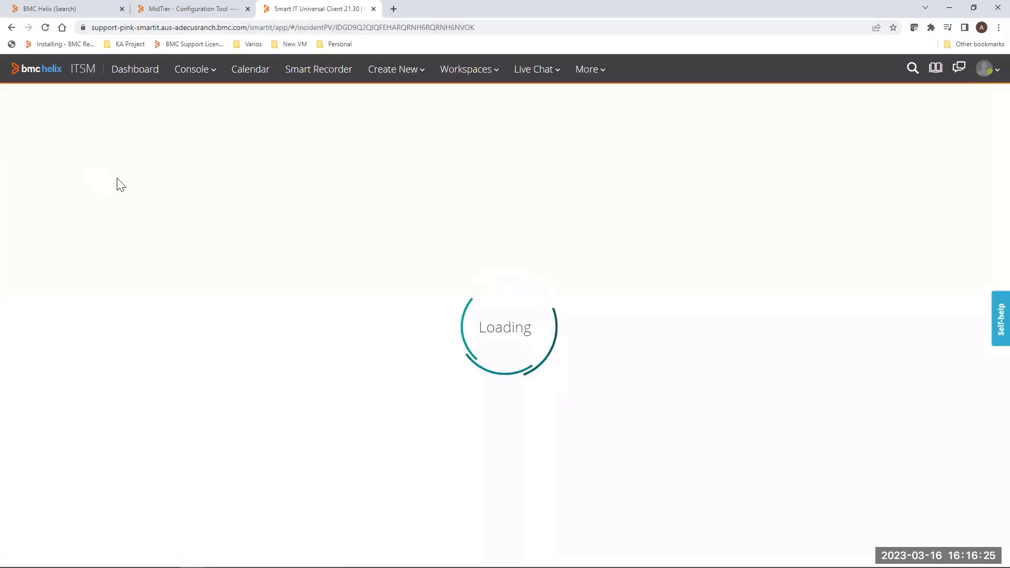
Step: Open the incident's Relate configuration item dialog, search for sq, and scroll through the results
scroll(158, 452, "down", 3)
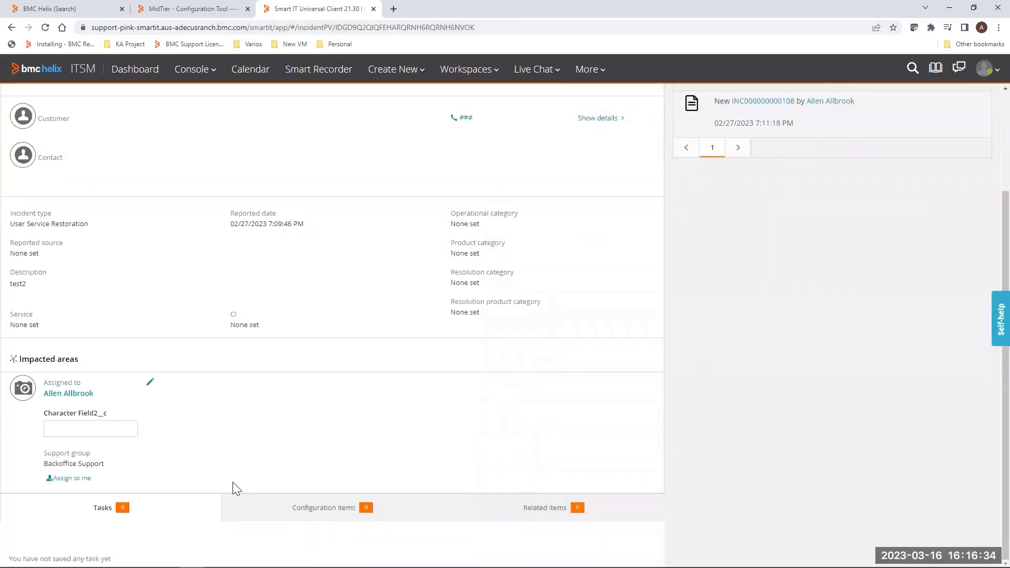
left_click(261, 502)
scroll(257, 495, "down", 1)
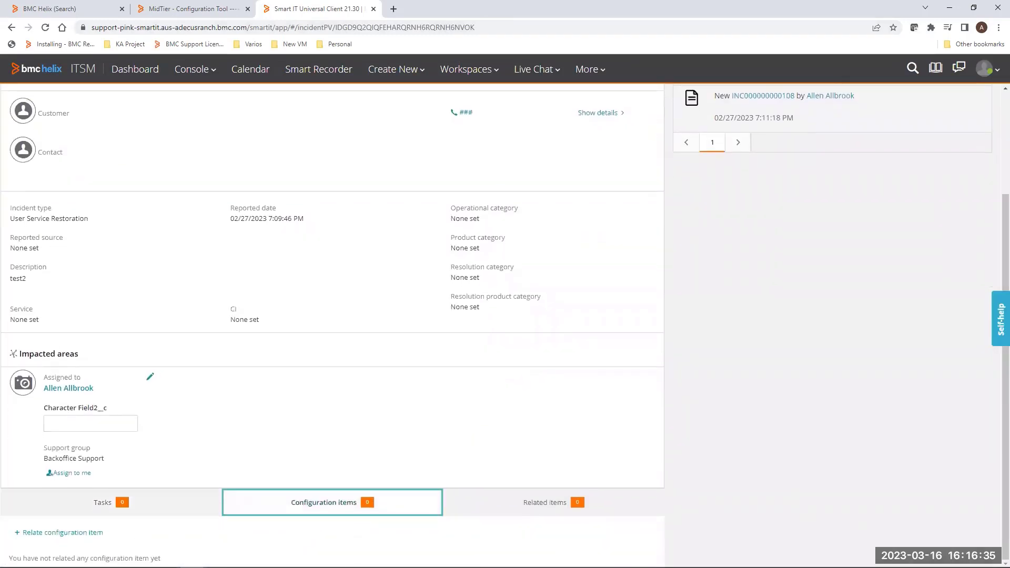
left_click(75, 534)
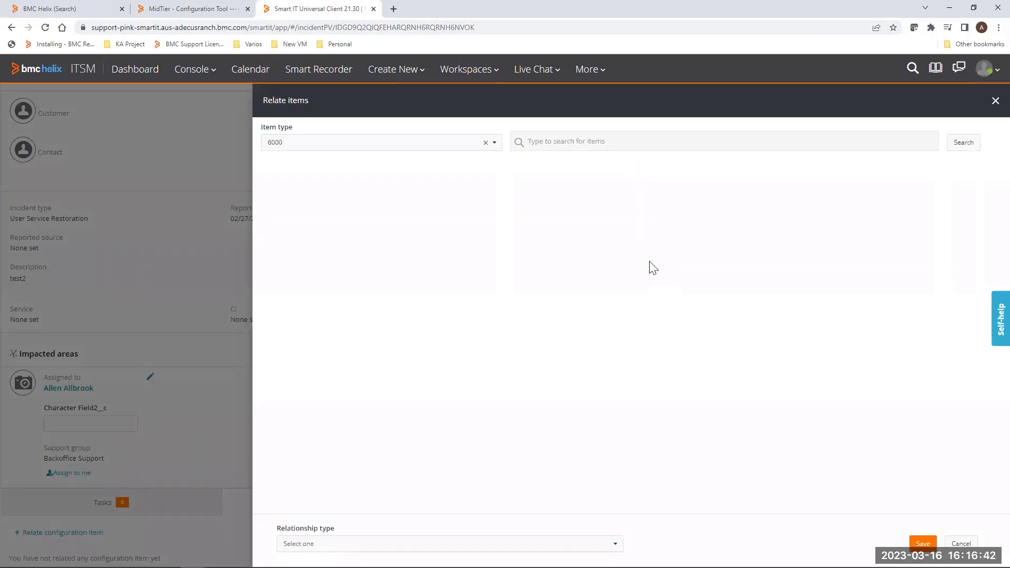
left_click(598, 144)
type("sql")
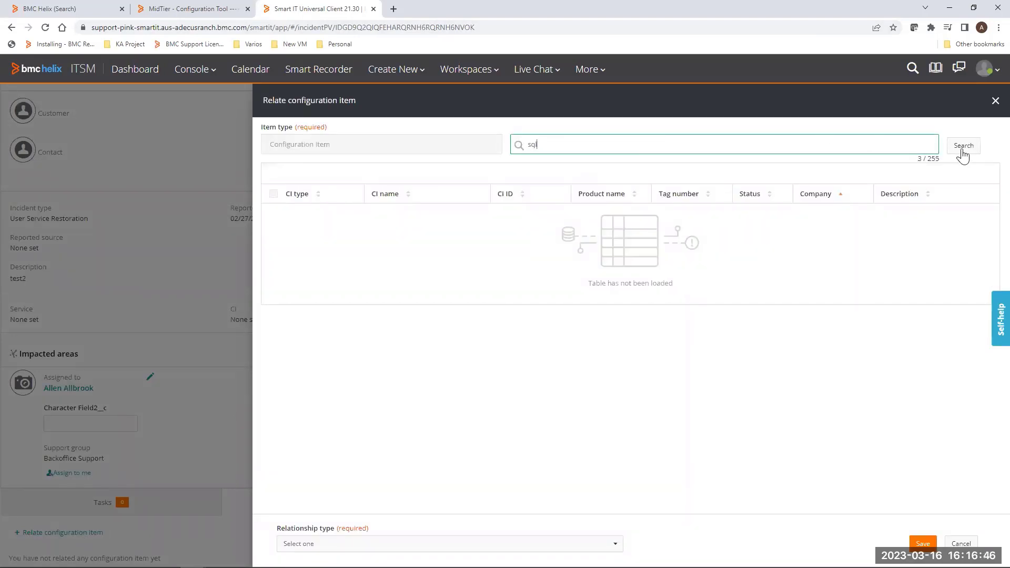
left_click(962, 150)
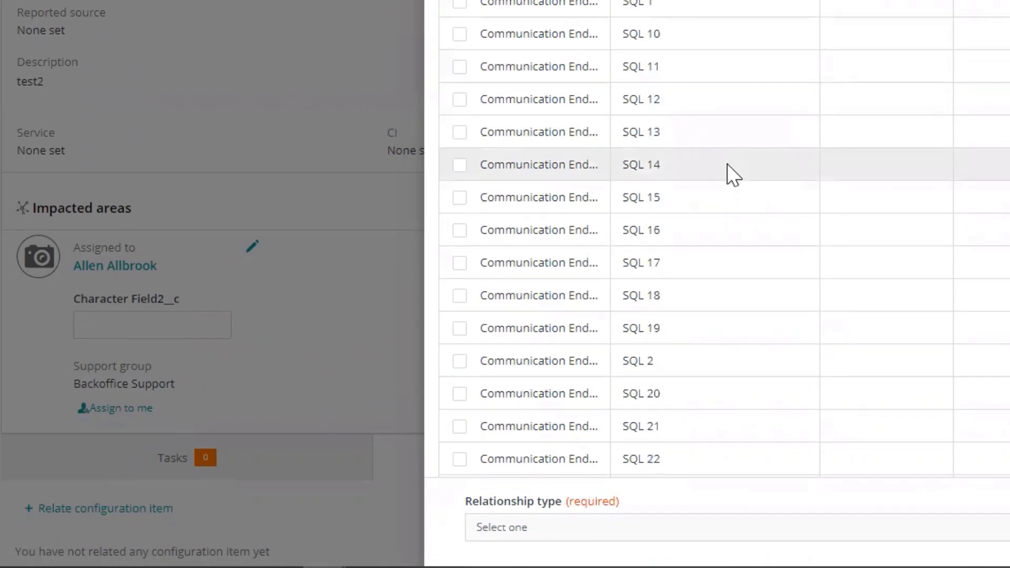
scroll(728, 174, "down", 15)
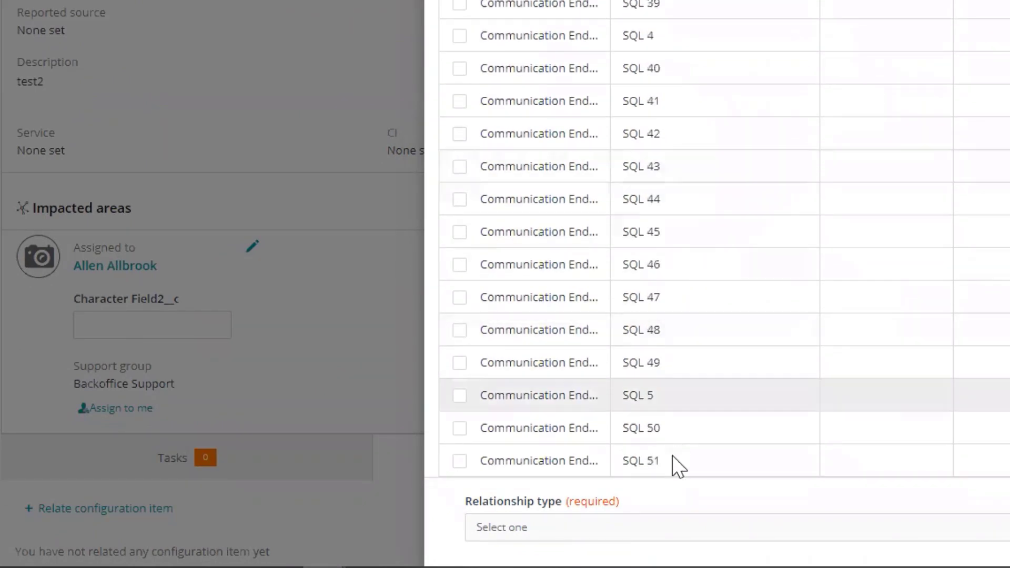